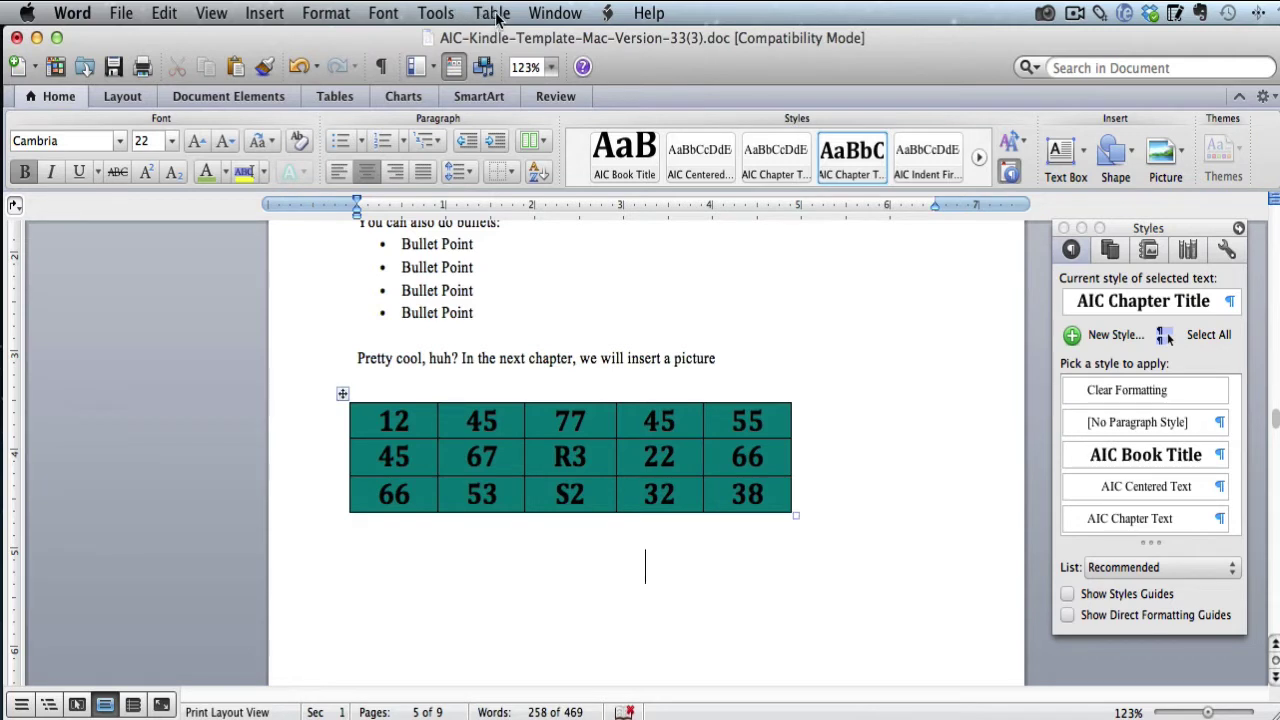
Start inserting a new 4-column table from the Table menu, then cancel it
click(497, 16)
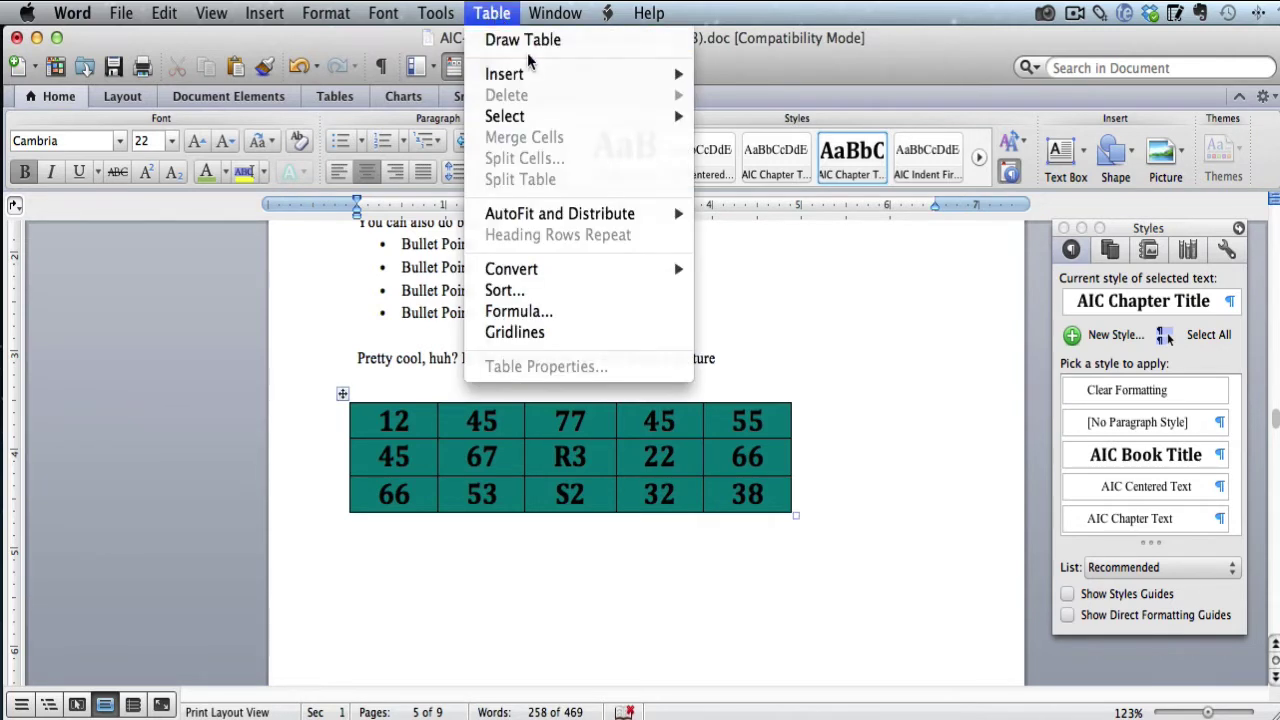
mouse_move(505, 74)
click(735, 72)
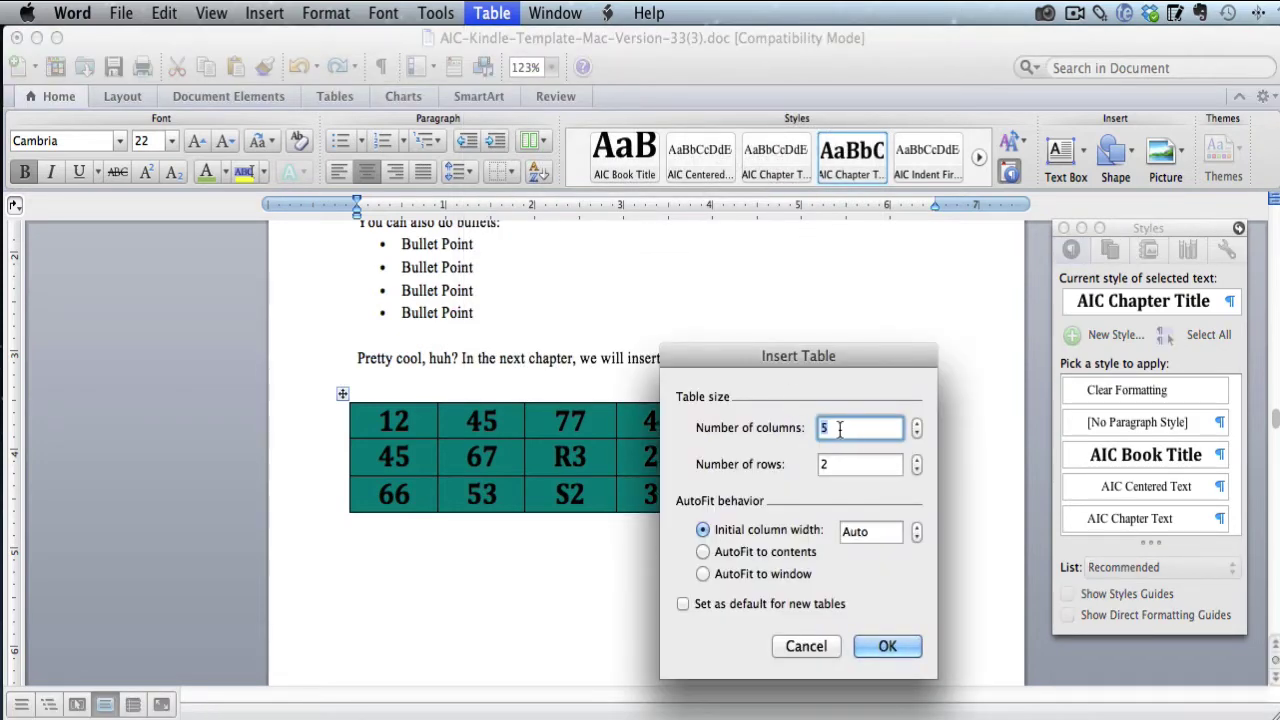
click(916, 433)
click(806, 647)
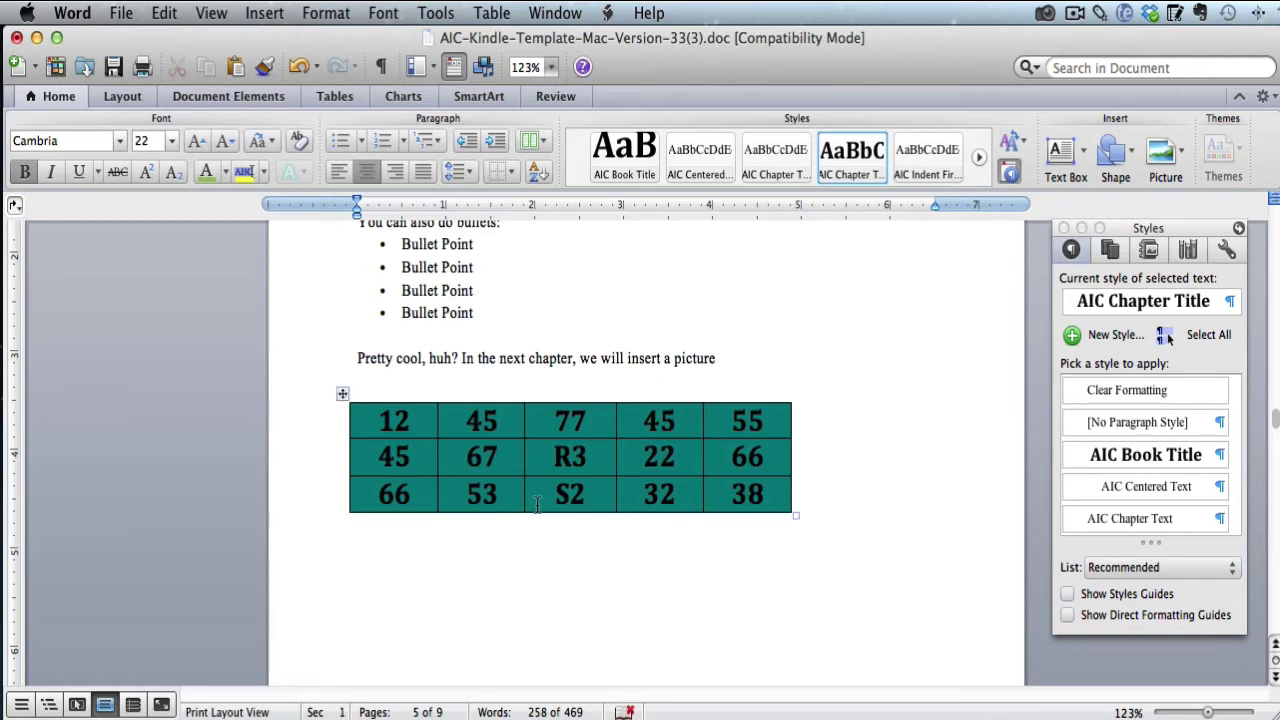
Stretch the teal number table wider and taller, then check its cells 12, 45, 77, 45 and 55
double_click(412, 421)
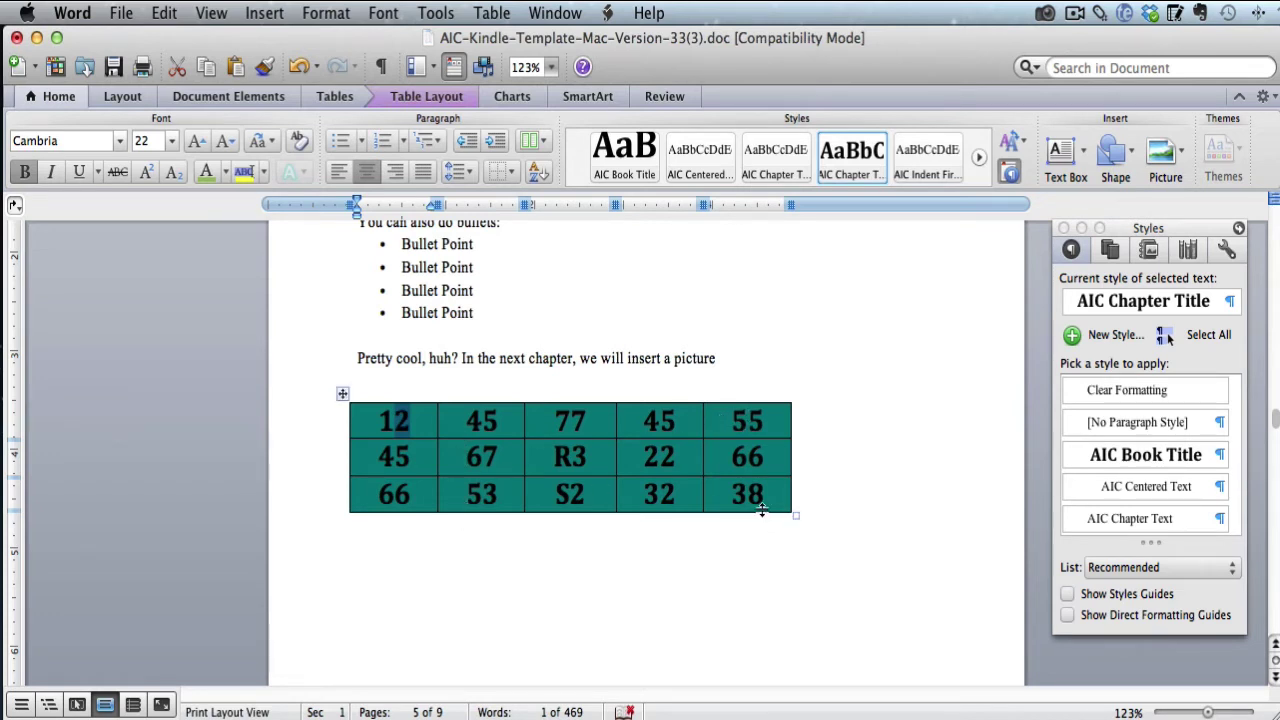
drag(797, 516, 857, 549)
double_click(508, 419)
double_click(620, 420)
double_click(703, 420)
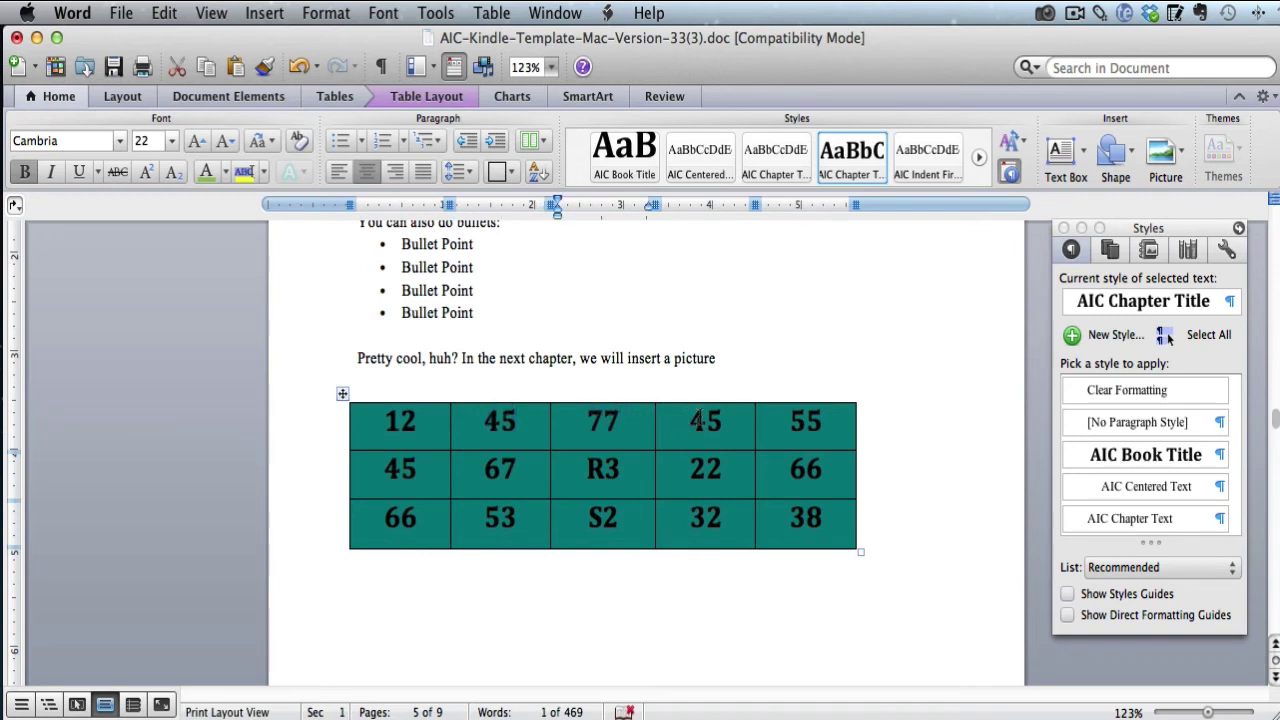
click(812, 420)
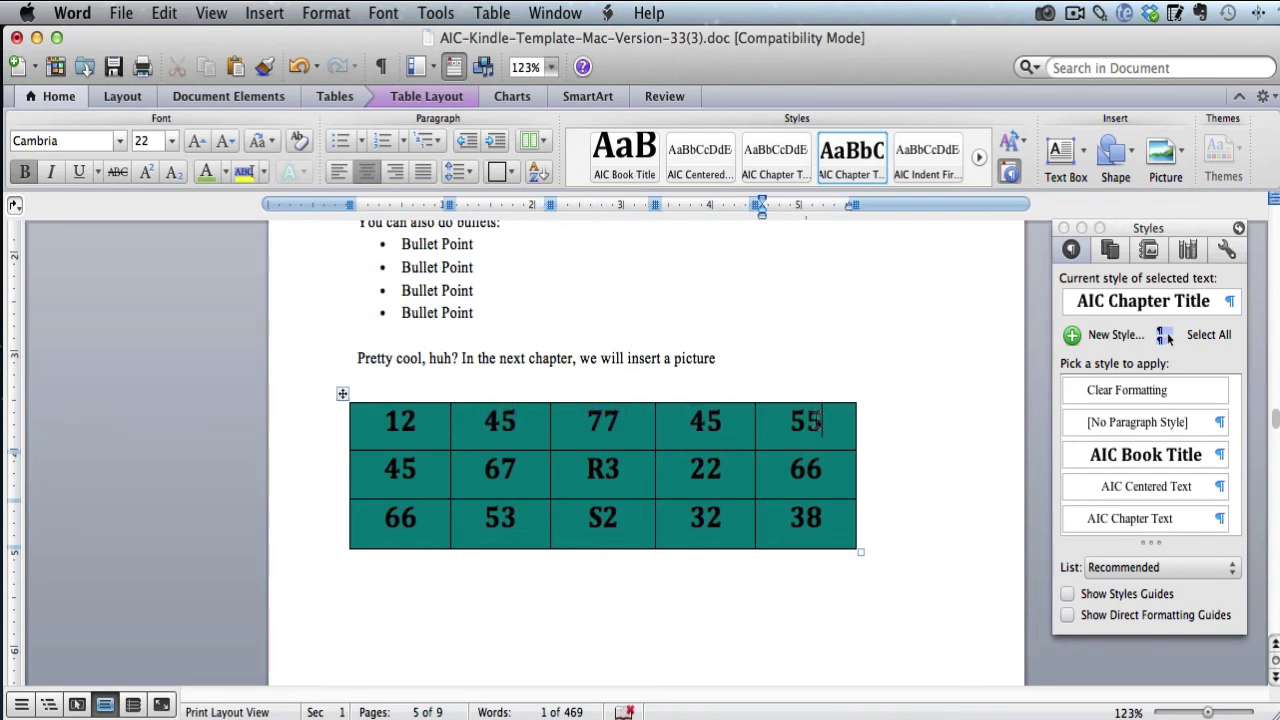
double_click(812, 420)
click(748, 470)
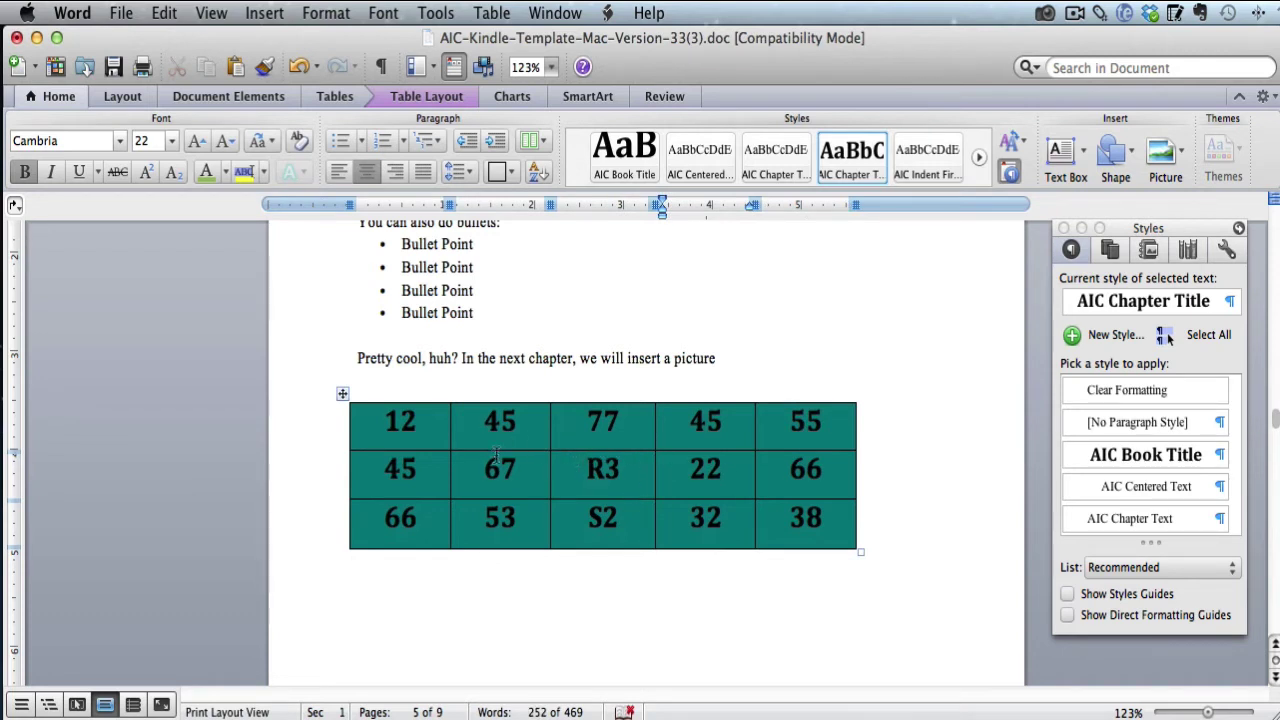
Apply Light Turquoise shading through Borders and Shading, then drag the table corner inward to shrink it
right_click(467, 433)
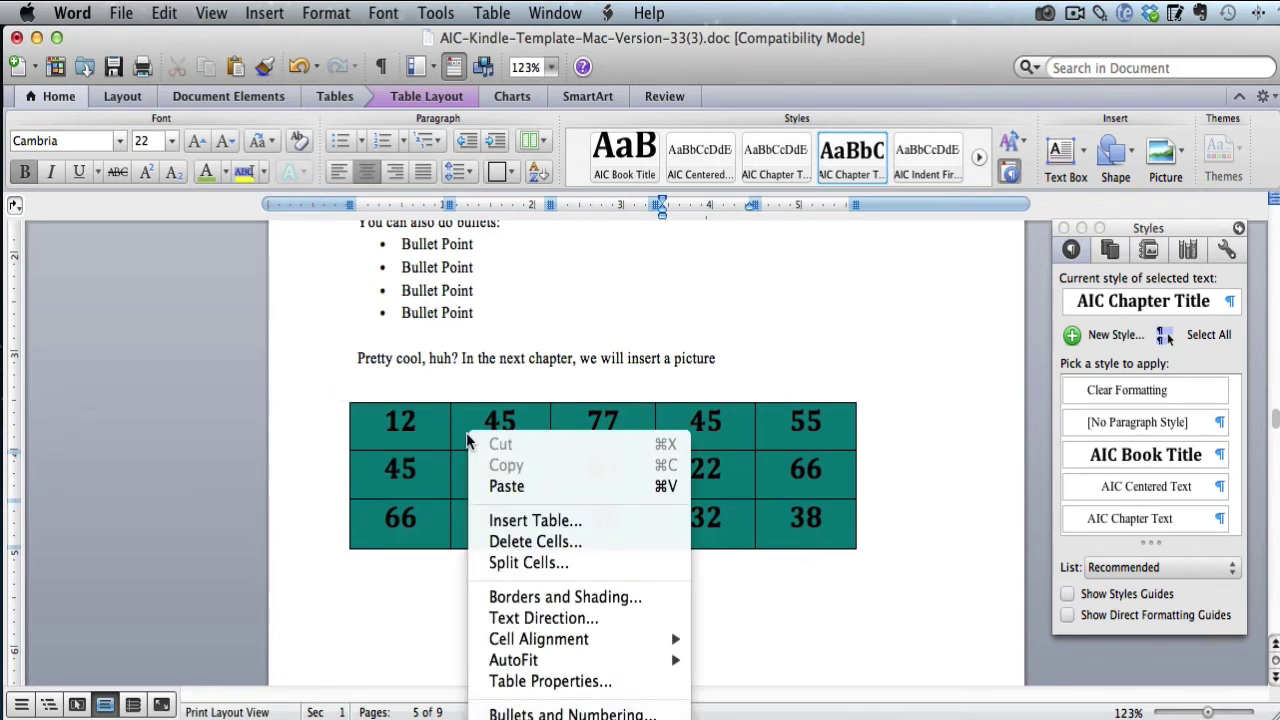
click(609, 598)
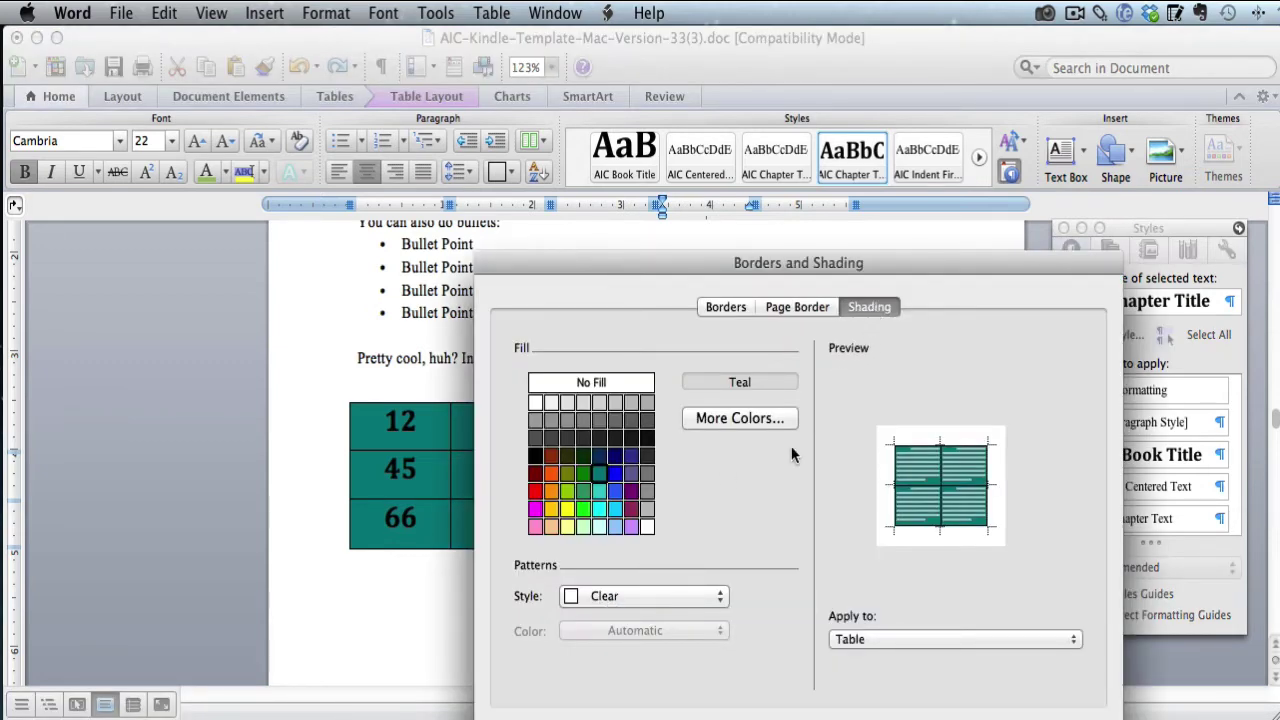
click(600, 527)
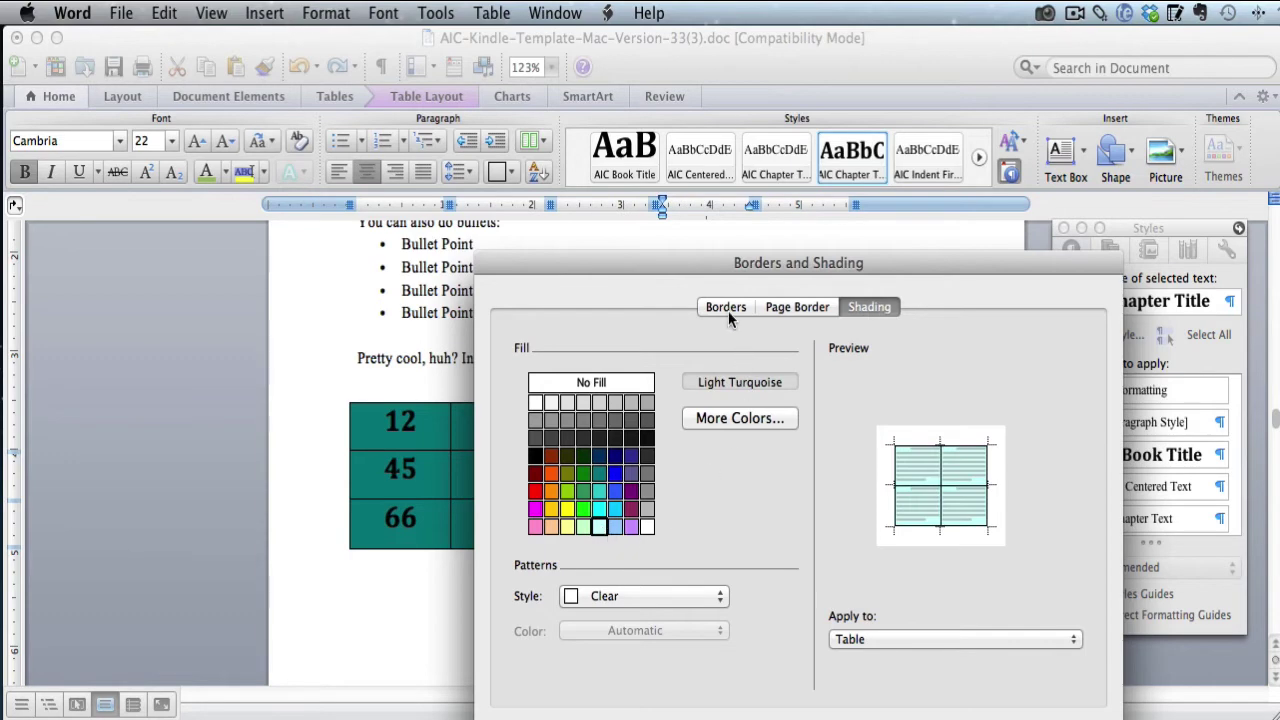
key(Return)
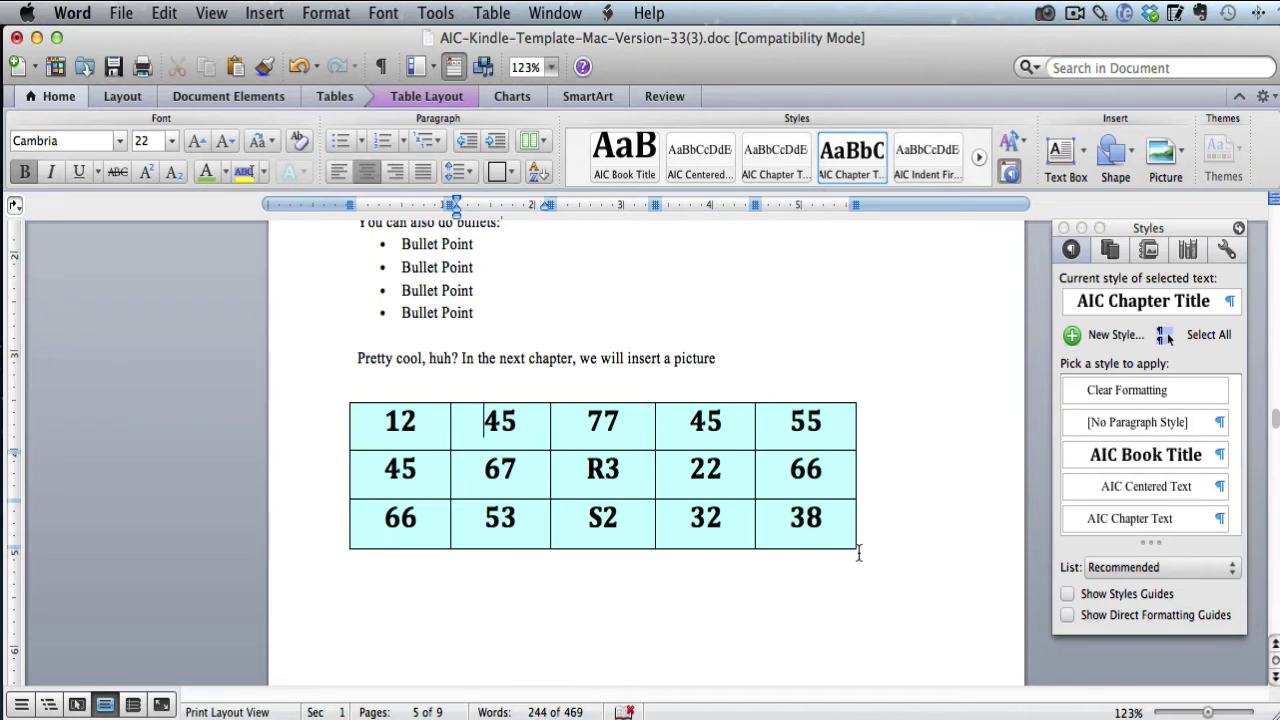
drag(857, 548, 717, 525)
click(718, 579)
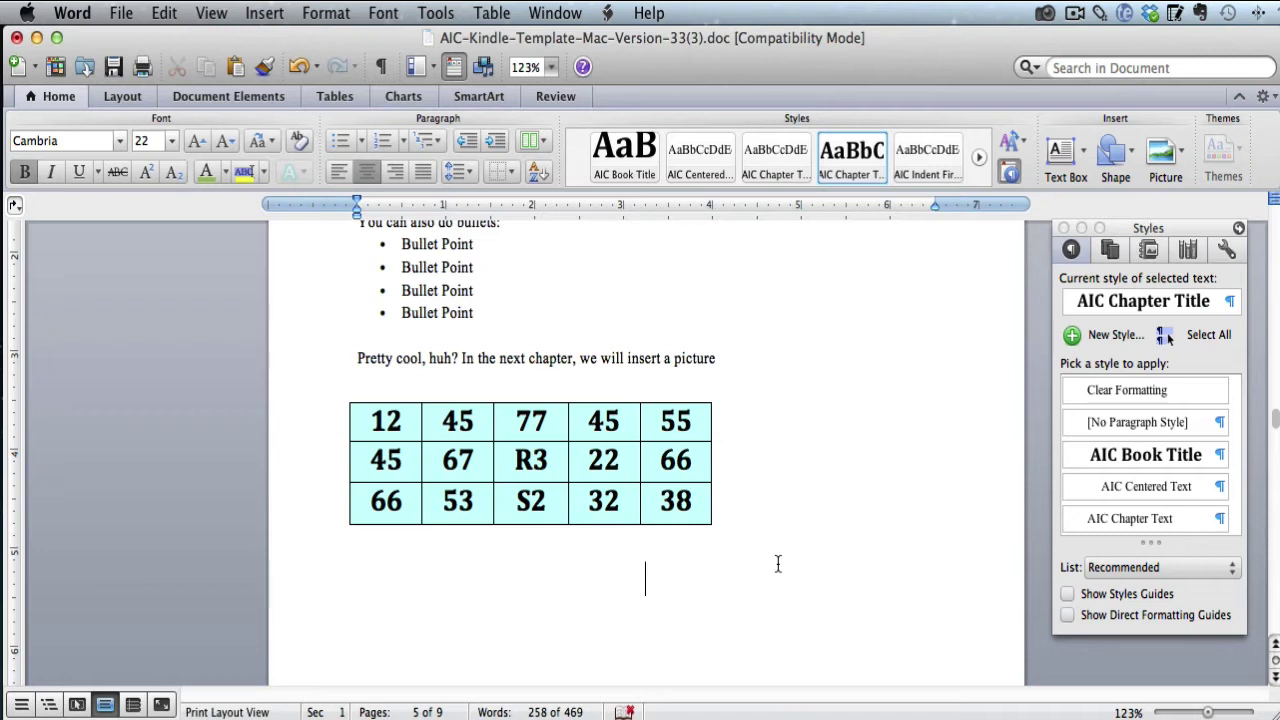
click(763, 423)
click(745, 366)
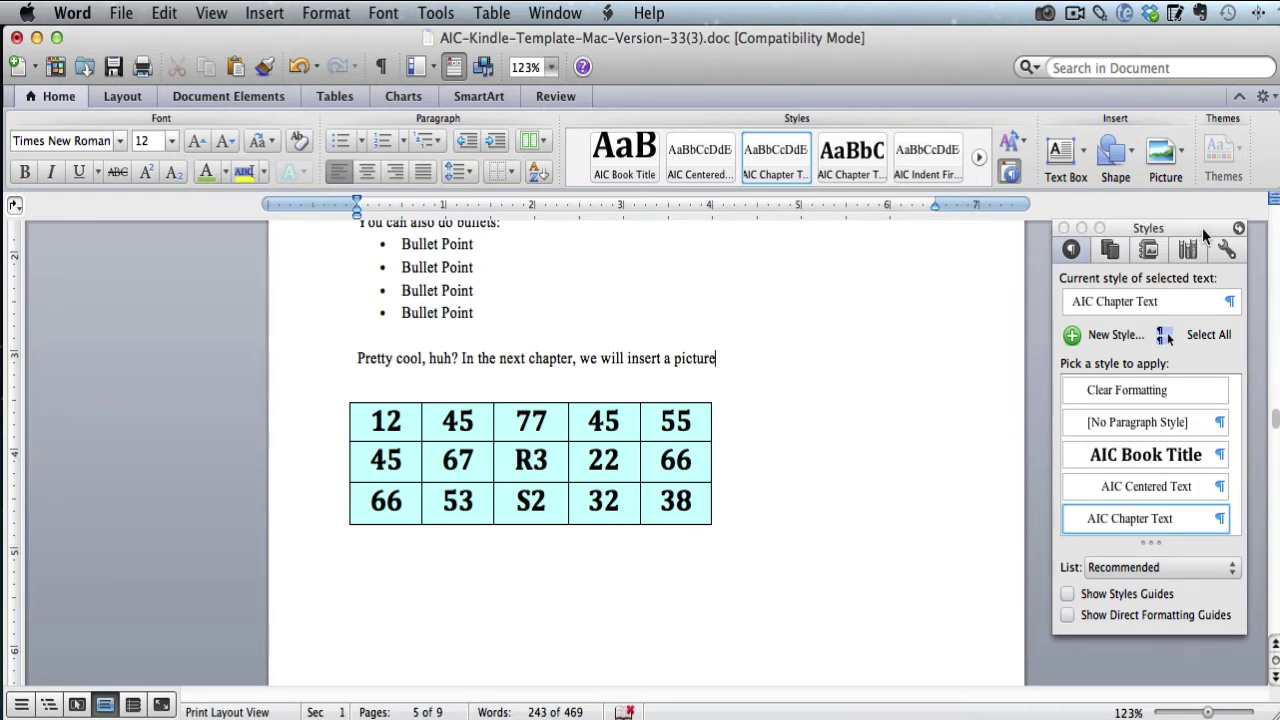
Start a Snagit capture with Ctrl+Shift+C and frame the turquoise number table to capture it
key(ctrl+shift+c)
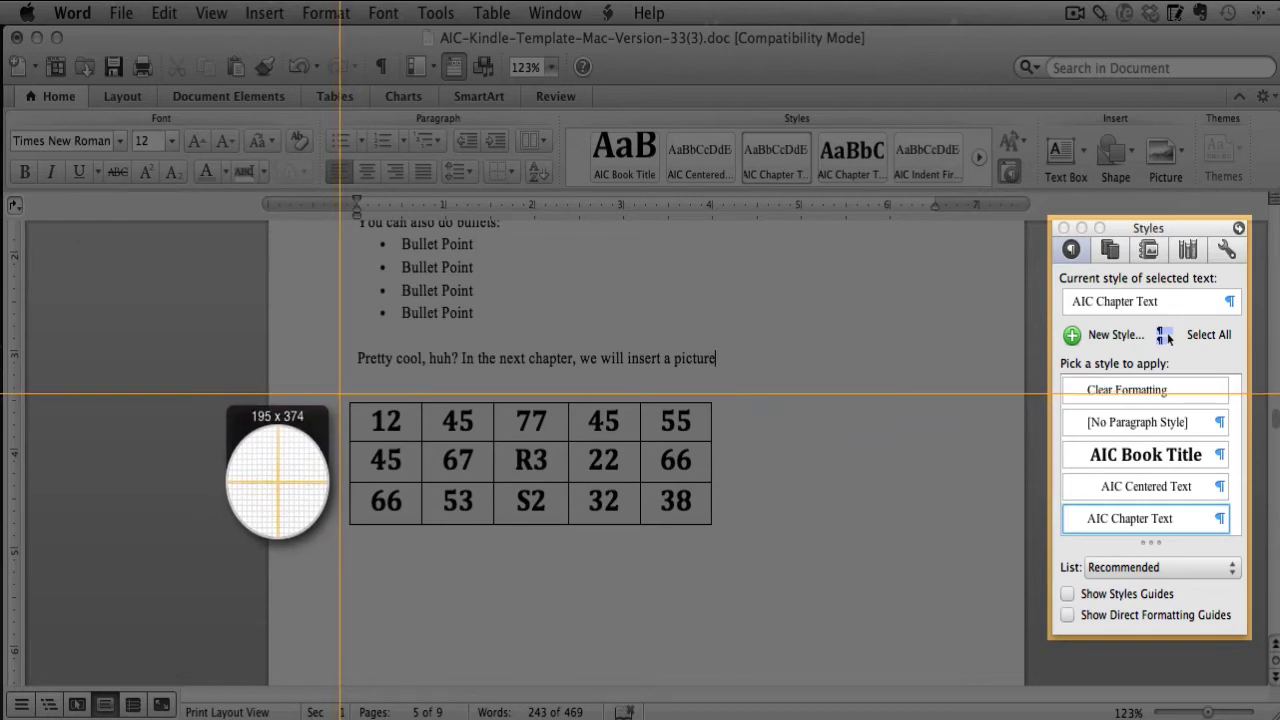
drag(338, 392, 724, 537)
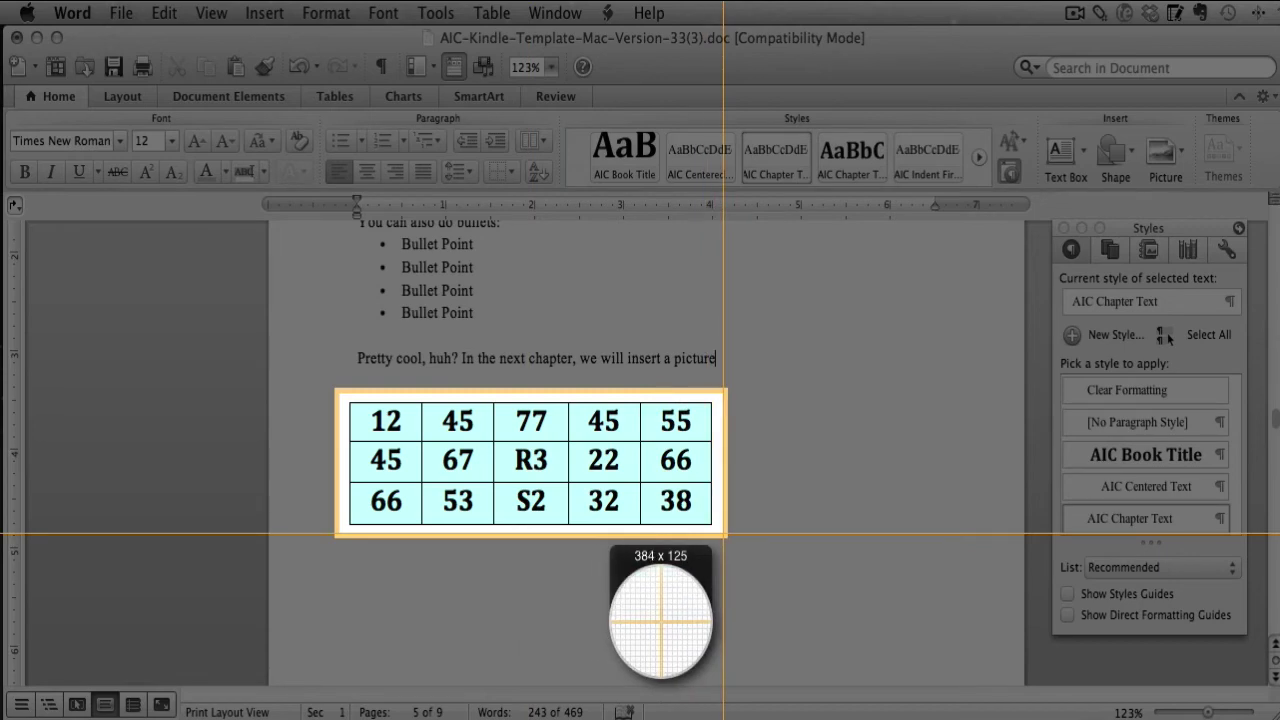
drag(724, 537, 723, 534)
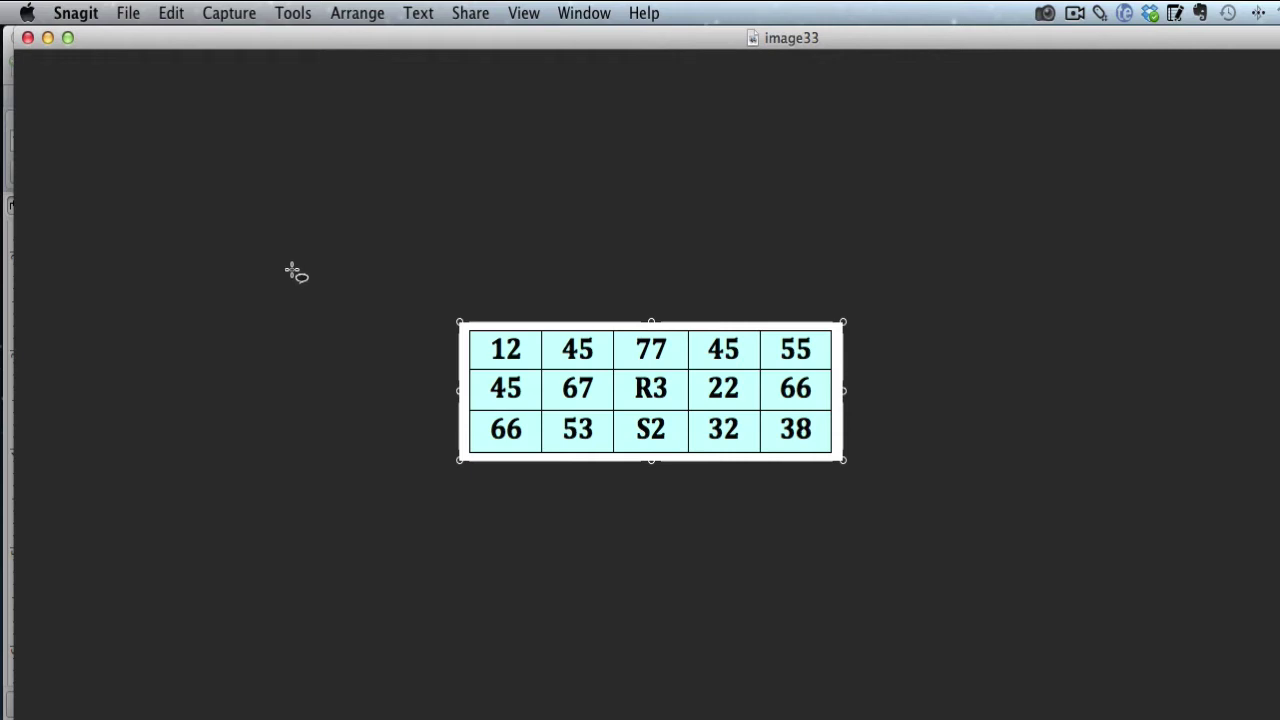
Close the Snagit capture window, then select the whole number table in Word and delete it
click(27, 40)
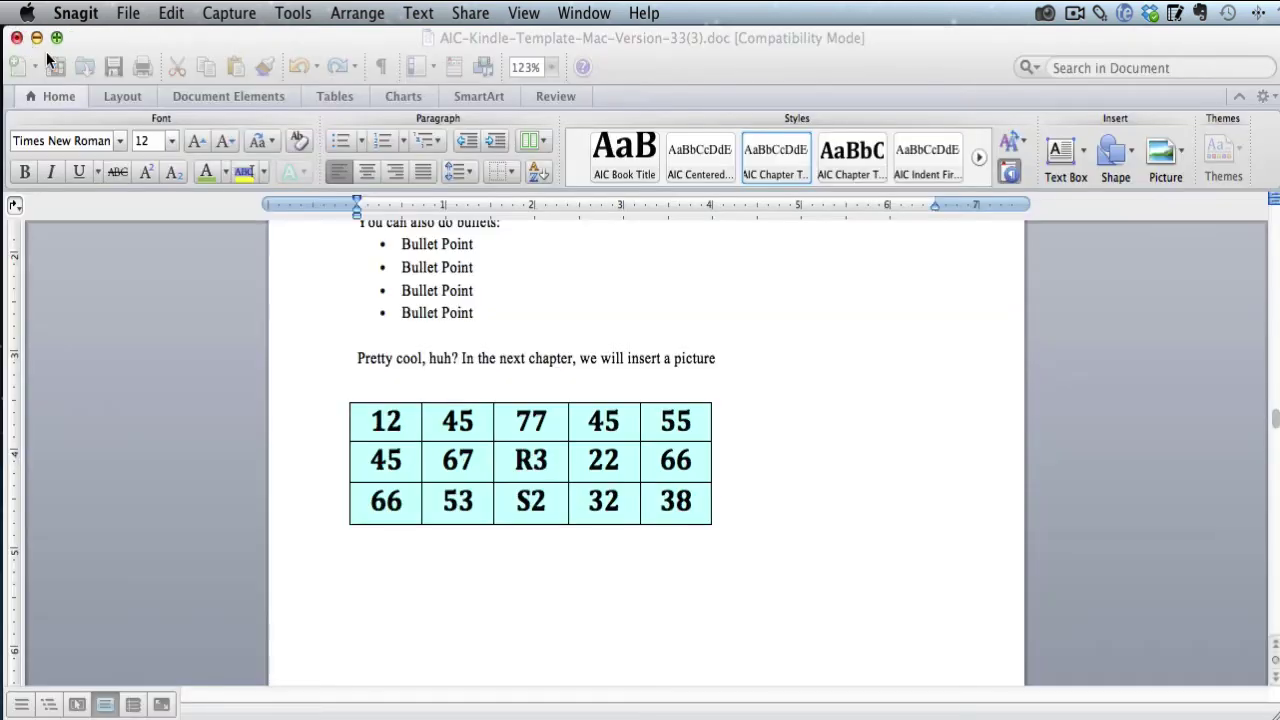
click(765, 434)
click(738, 506)
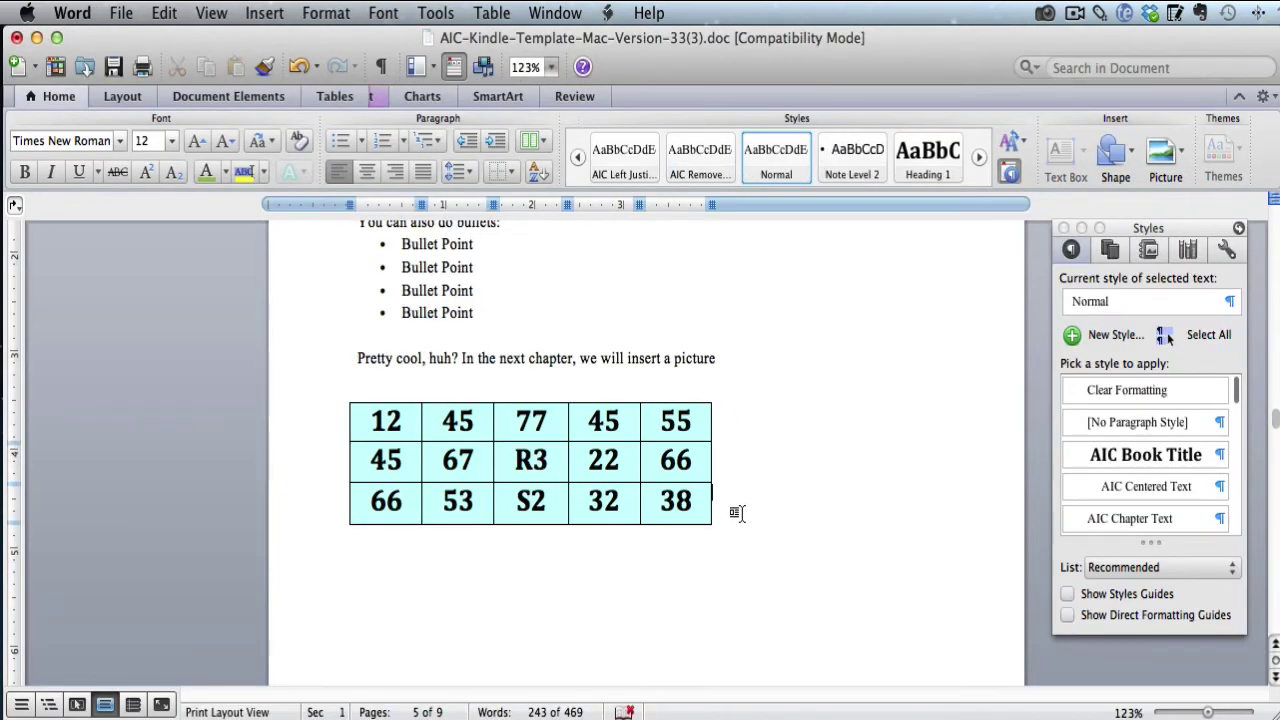
click(362, 412)
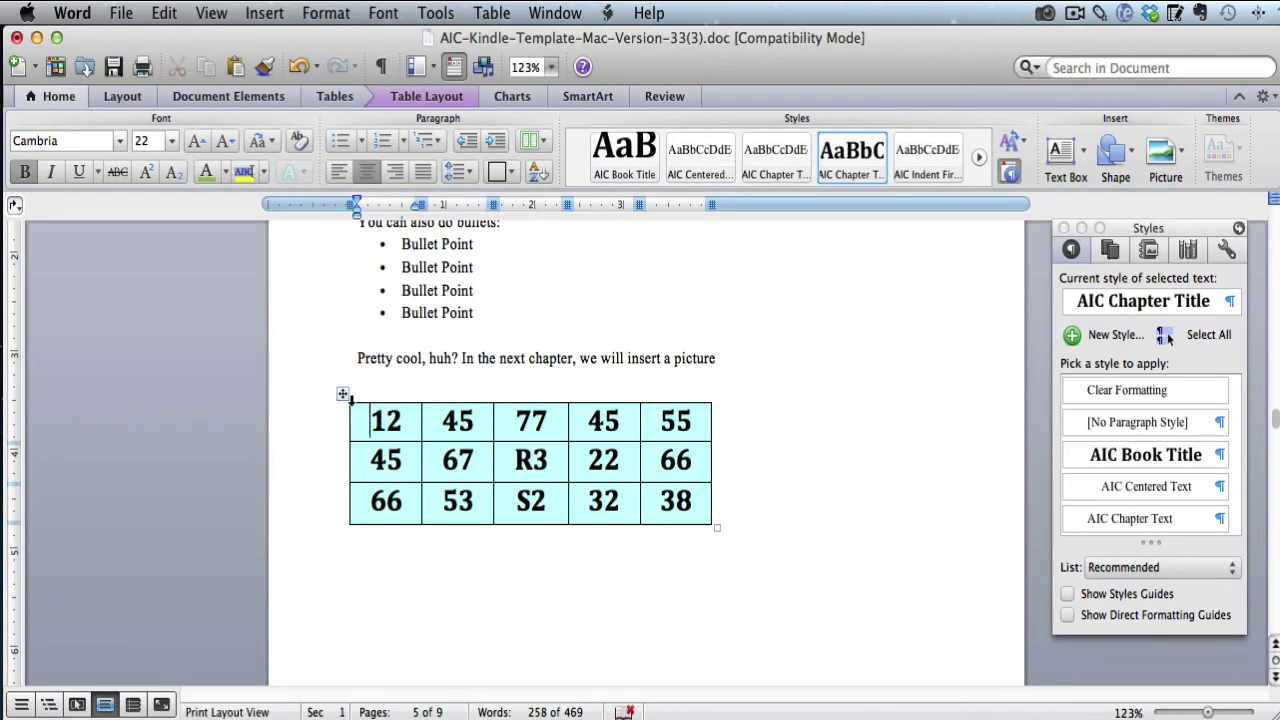
click(342, 394)
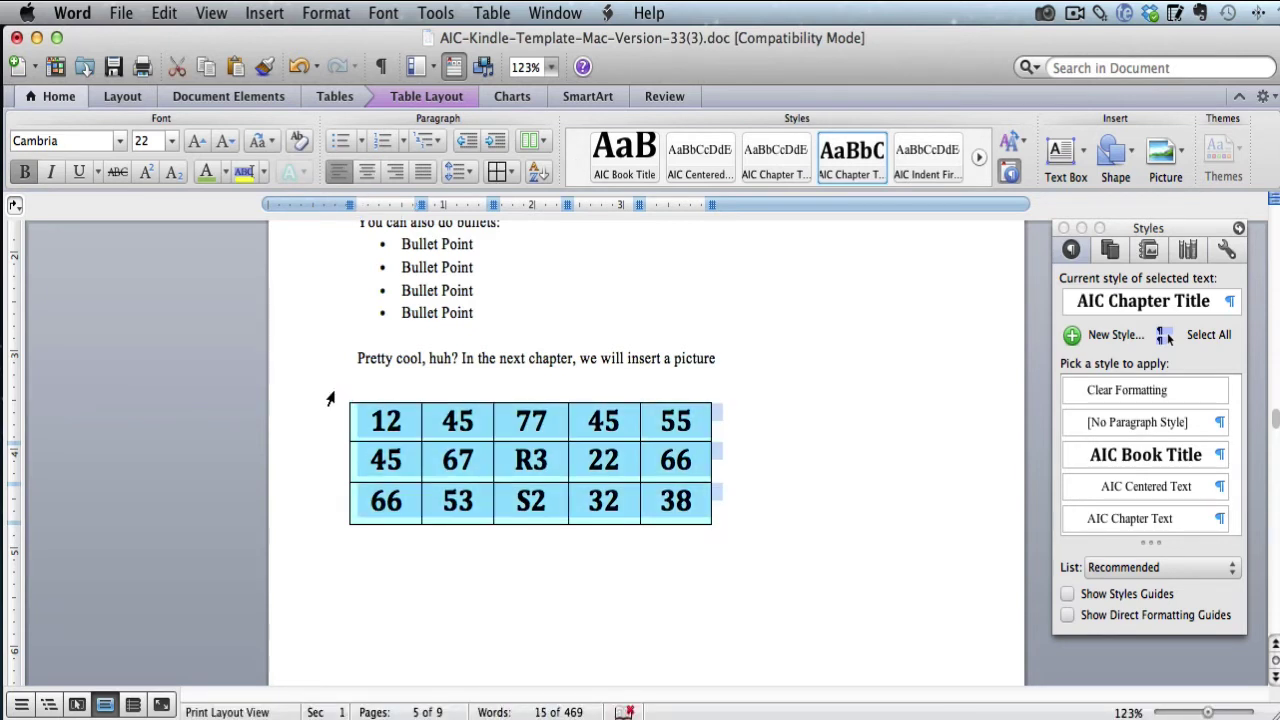
click(349, 407)
key(BackSpace)
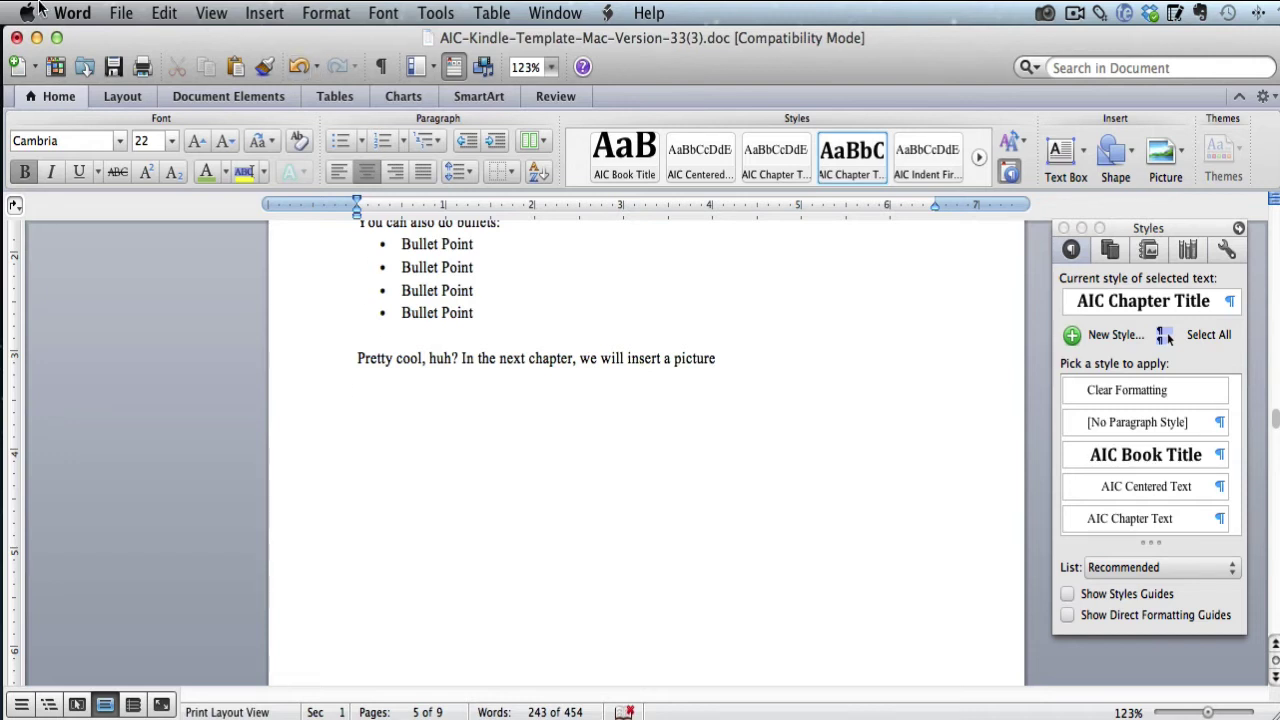
Insert the saved table image via Insert > Photo > Picture from File
click(258, 14)
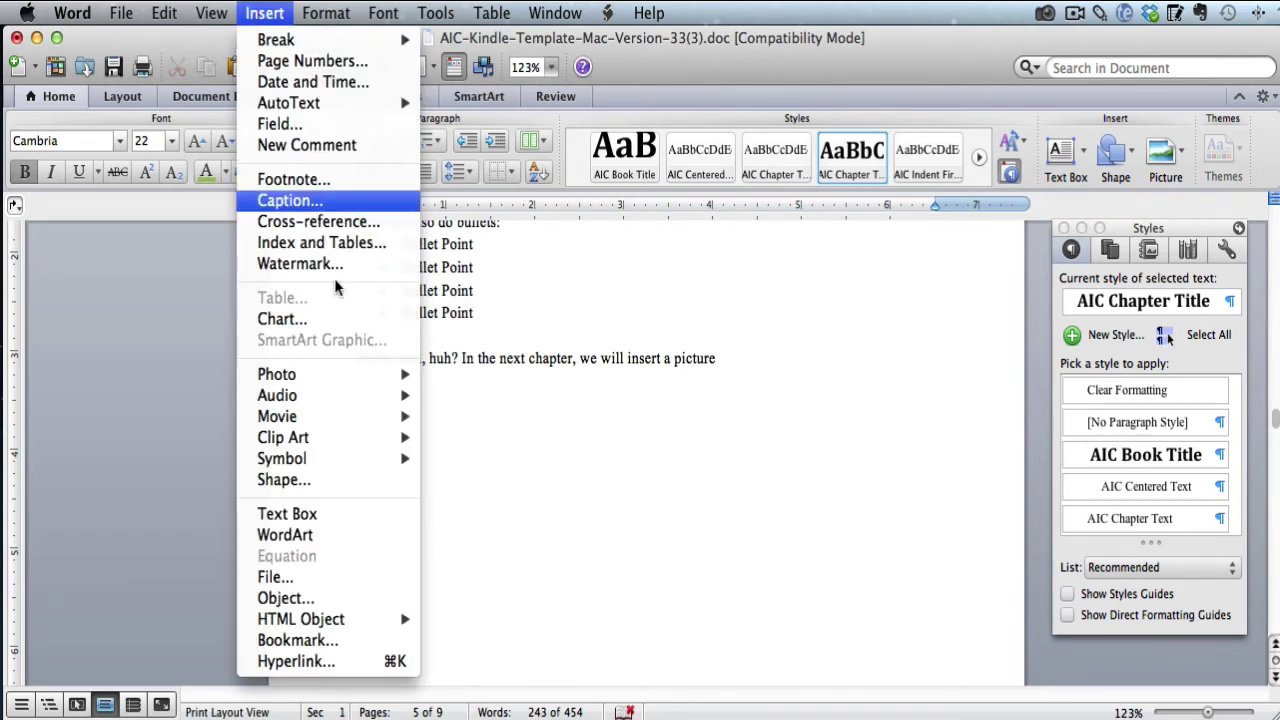
mouse_move(361, 380)
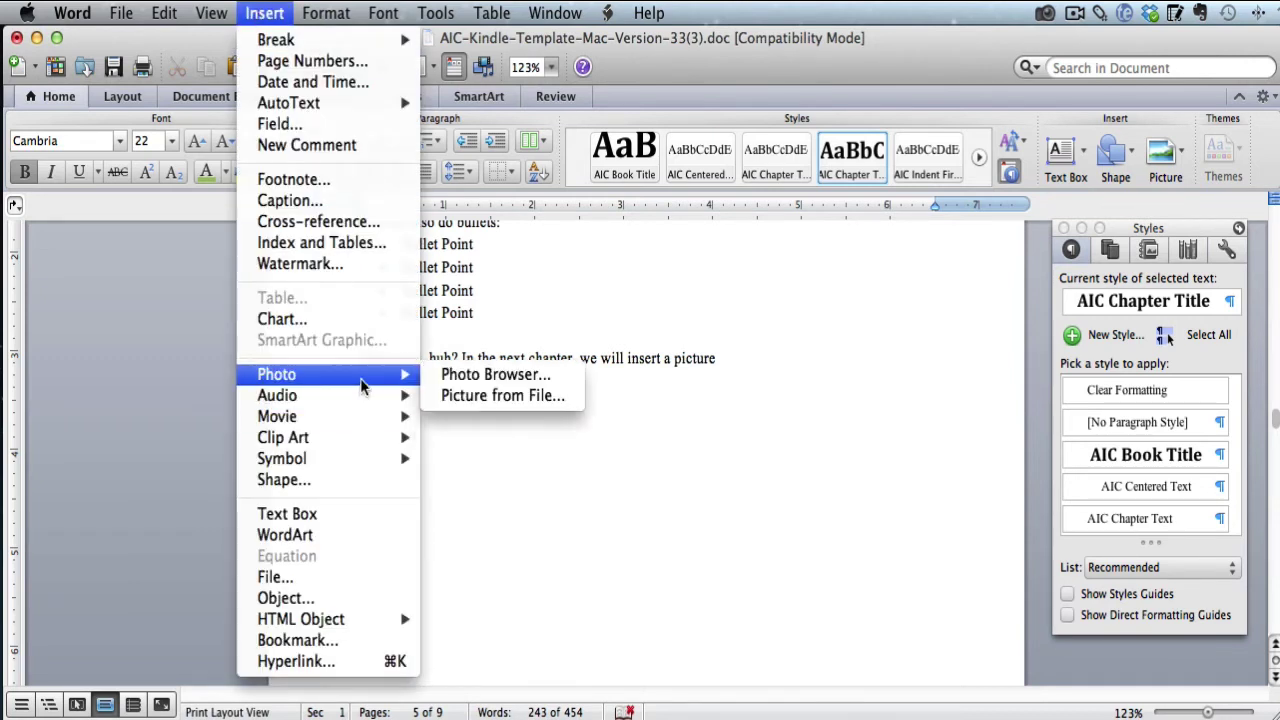
click(528, 397)
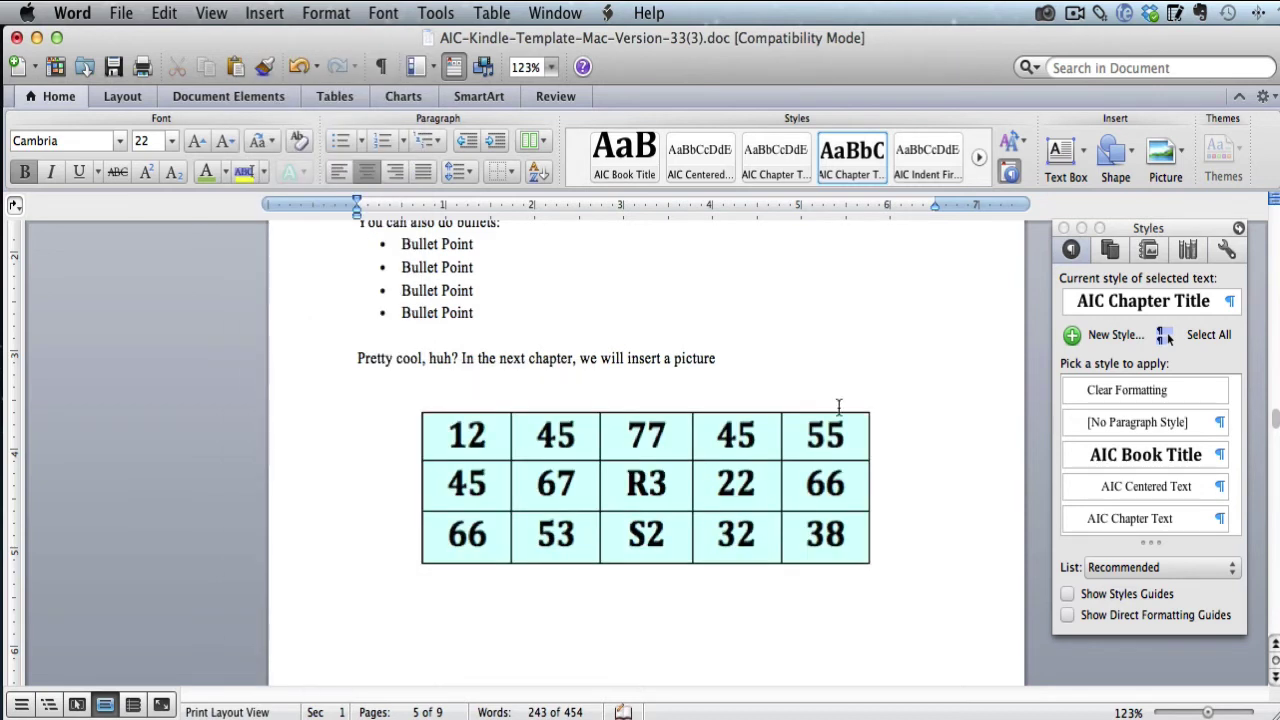
Try repositioning the inserted table picture, then deselect it
click(735, 500)
drag(728, 502, 857, 569)
click(920, 571)
scroll(920, 578, down, 1)
scroll(920, 578, up, 2)
scroll(920, 578, up, 4)
scroll(923, 574, down, 3)
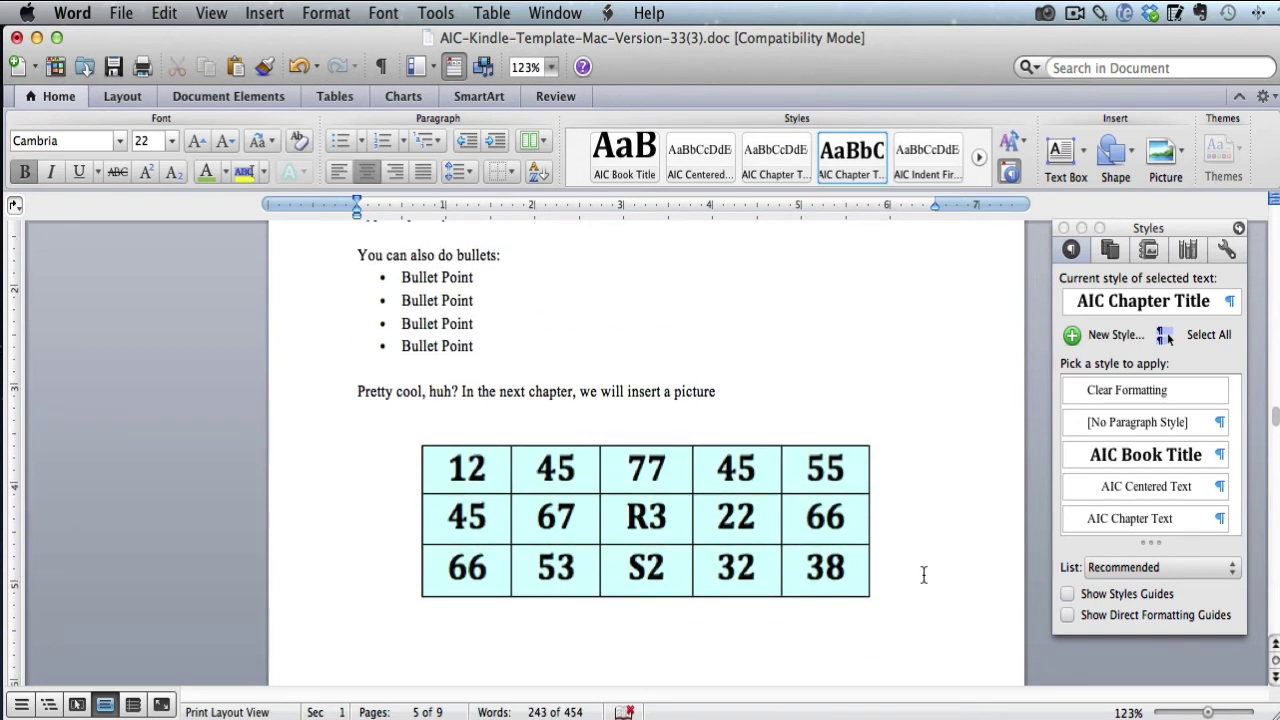
scroll(923, 574, down, 5)
After test22.rtf converts successfully, scroll KDP down to the Preview Your Book step
click(923, 574)
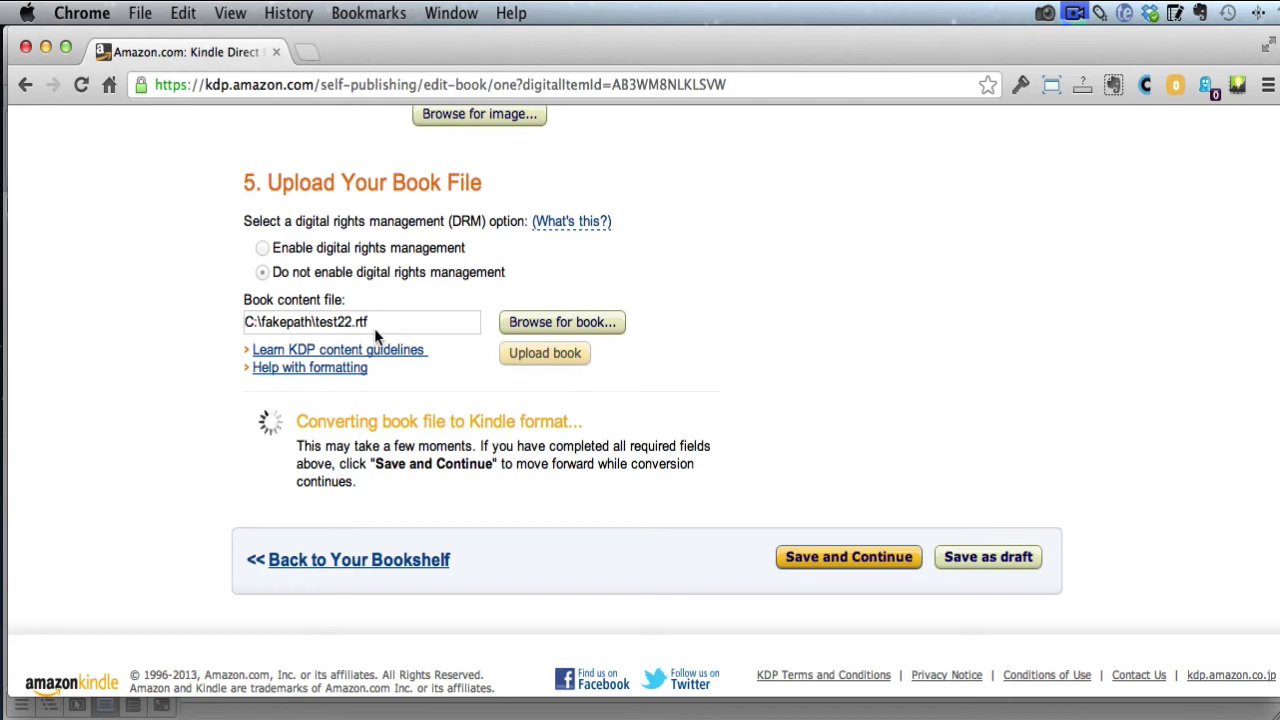
scroll(399, 388, down, 1)
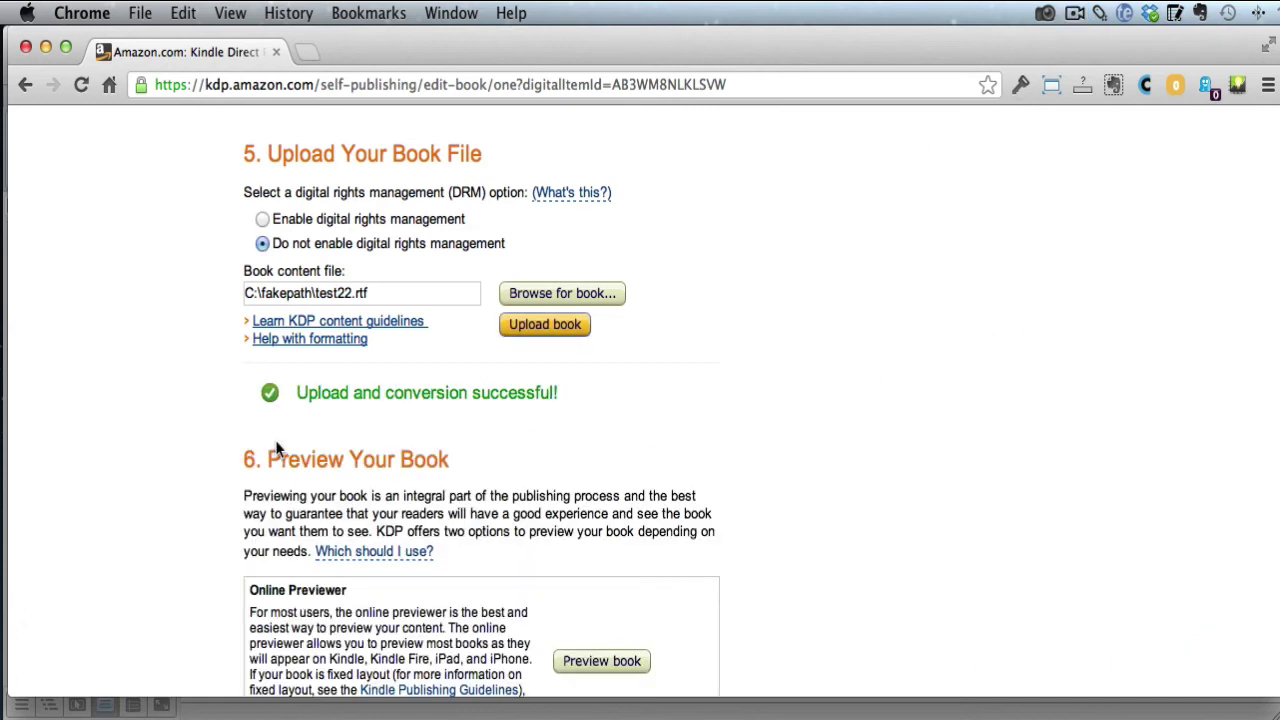
scroll(504, 410, down, 3)
scroll(504, 410, down, 3)
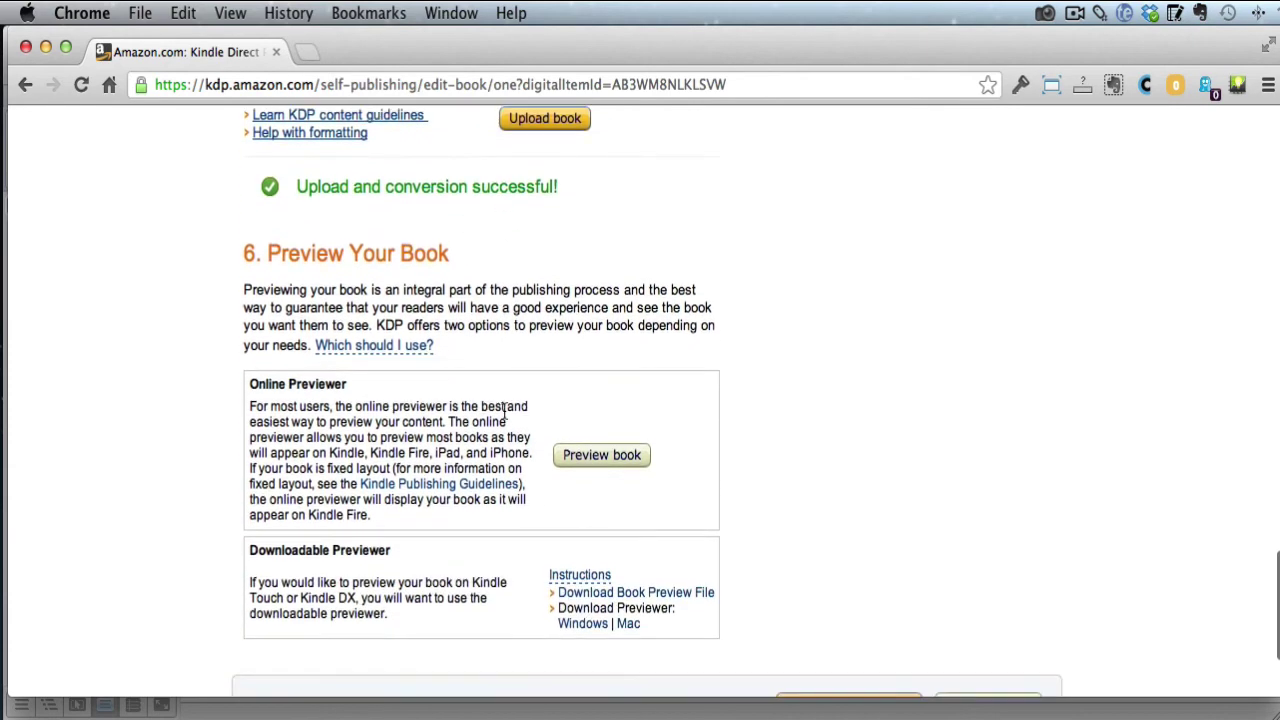
scroll(505, 412, down, 1)
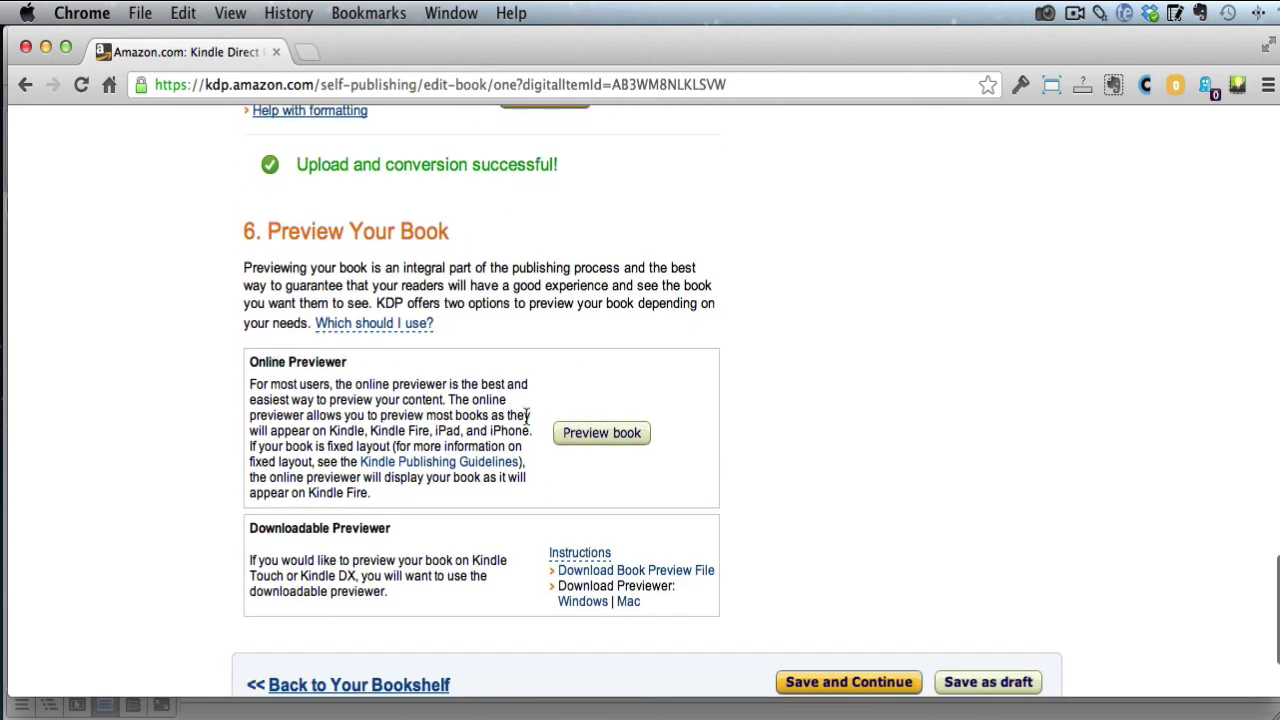
Launch the online previewer for the book and clear an accidental text selection
click(584, 438)
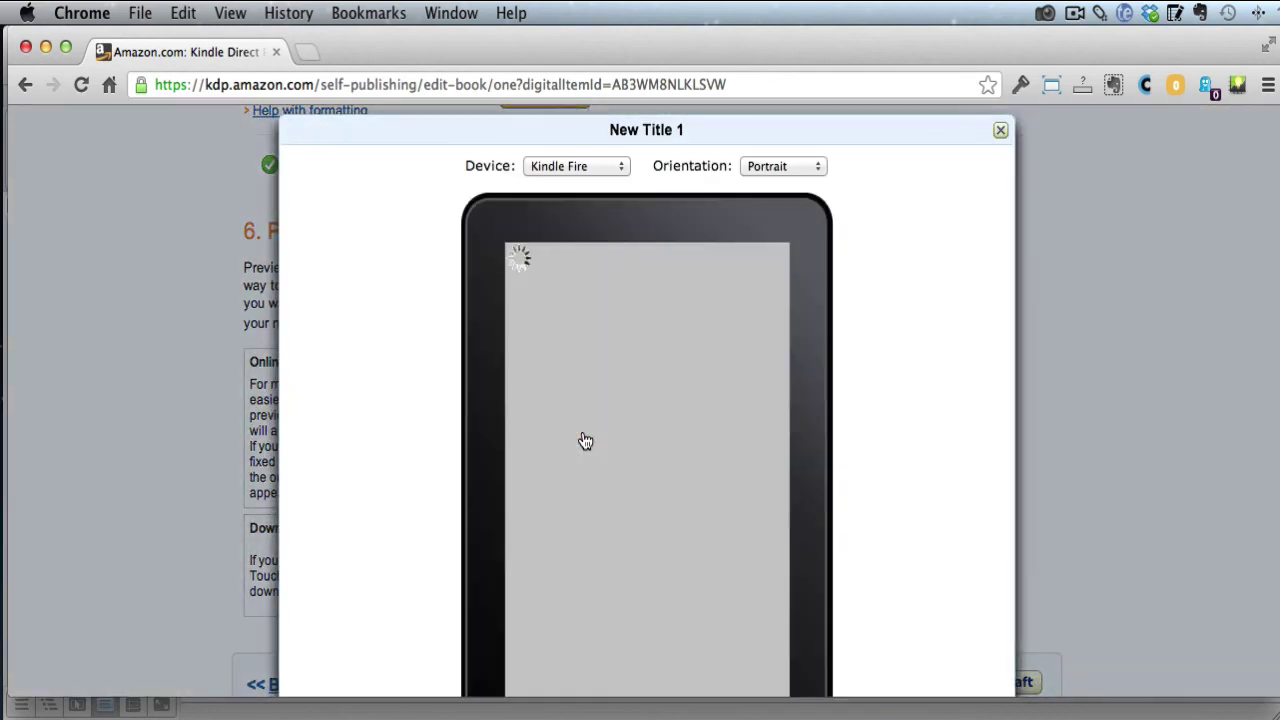
drag(876, 140, 1051, 364)
click(1083, 408)
scroll(1117, 568, down, 1)
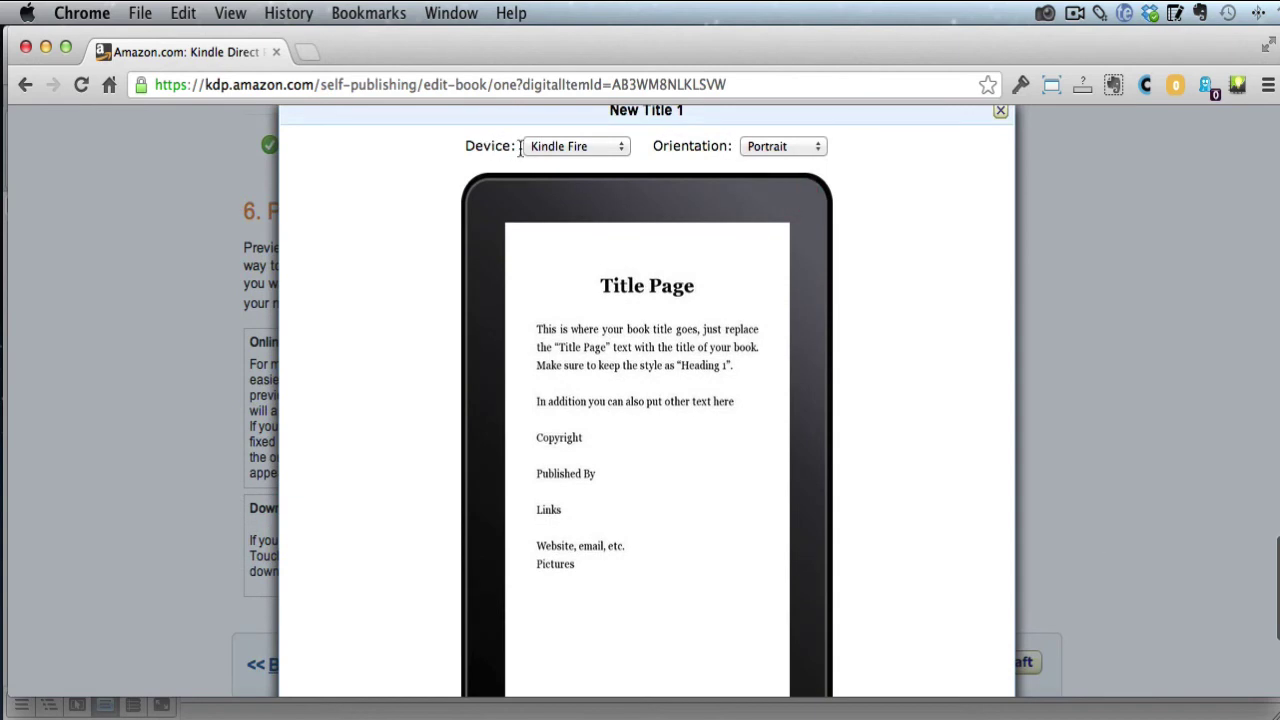
scroll(791, 309, down, 5)
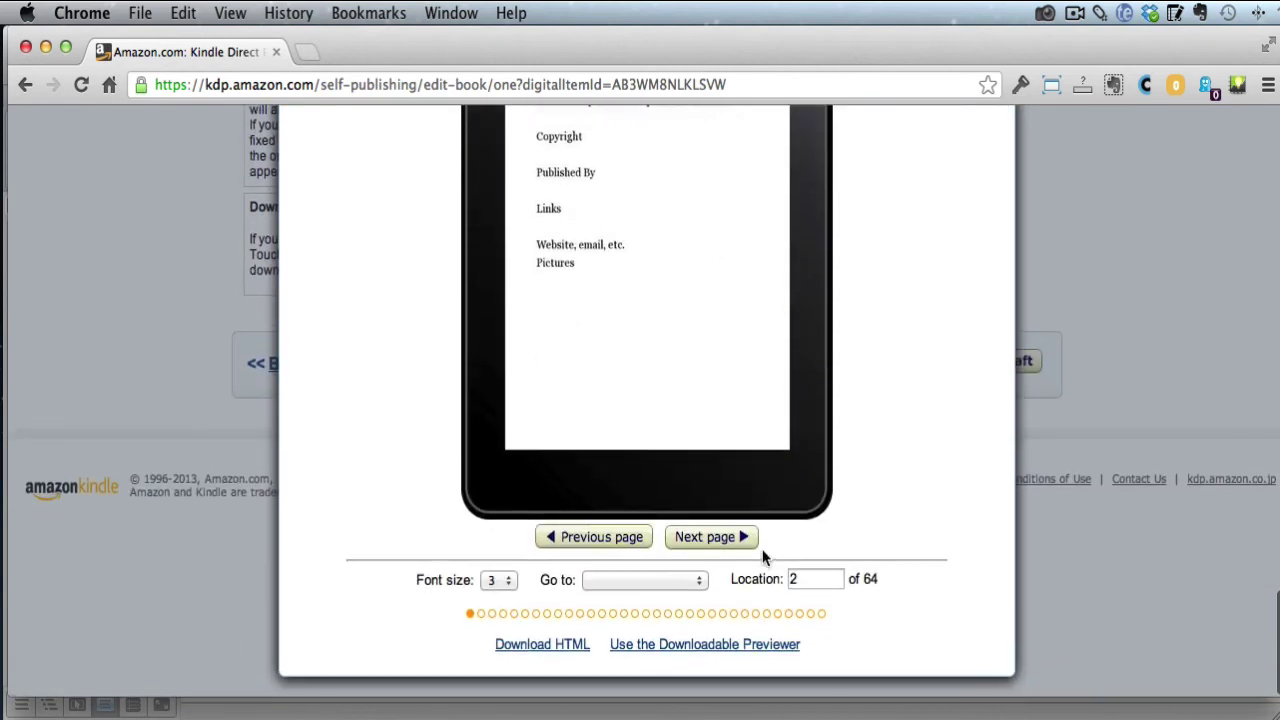
Page the Kindle Fire preview forward past Copyright and Table Of Contents, stepping back once
click(738, 564)
scroll(806, 549, up, 1)
click(726, 624)
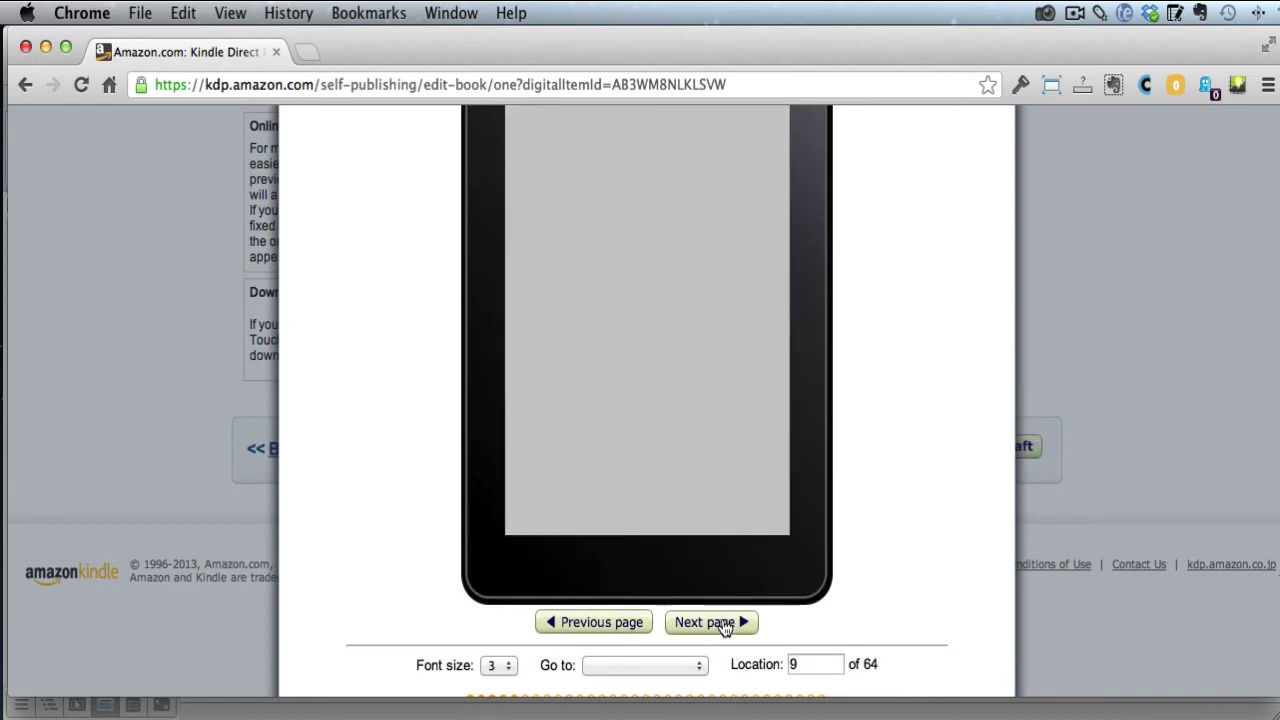
click(726, 624)
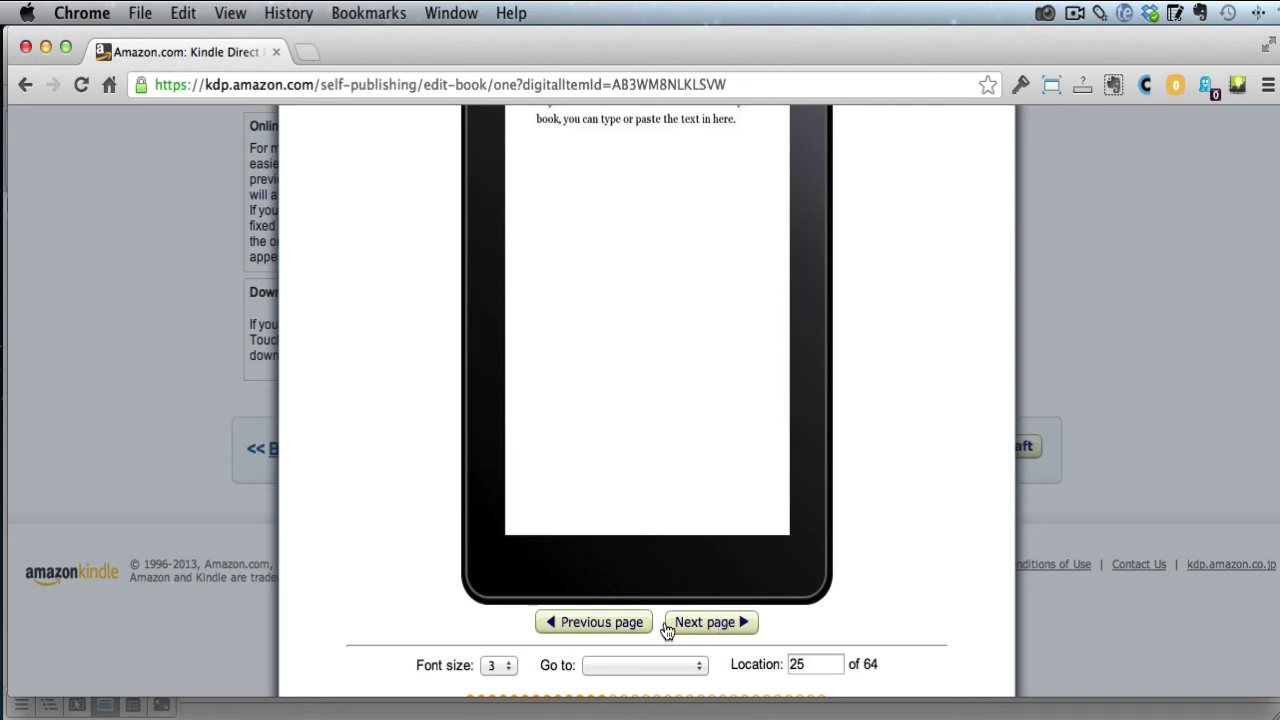
click(605, 624)
scroll(964, 536, up, 3)
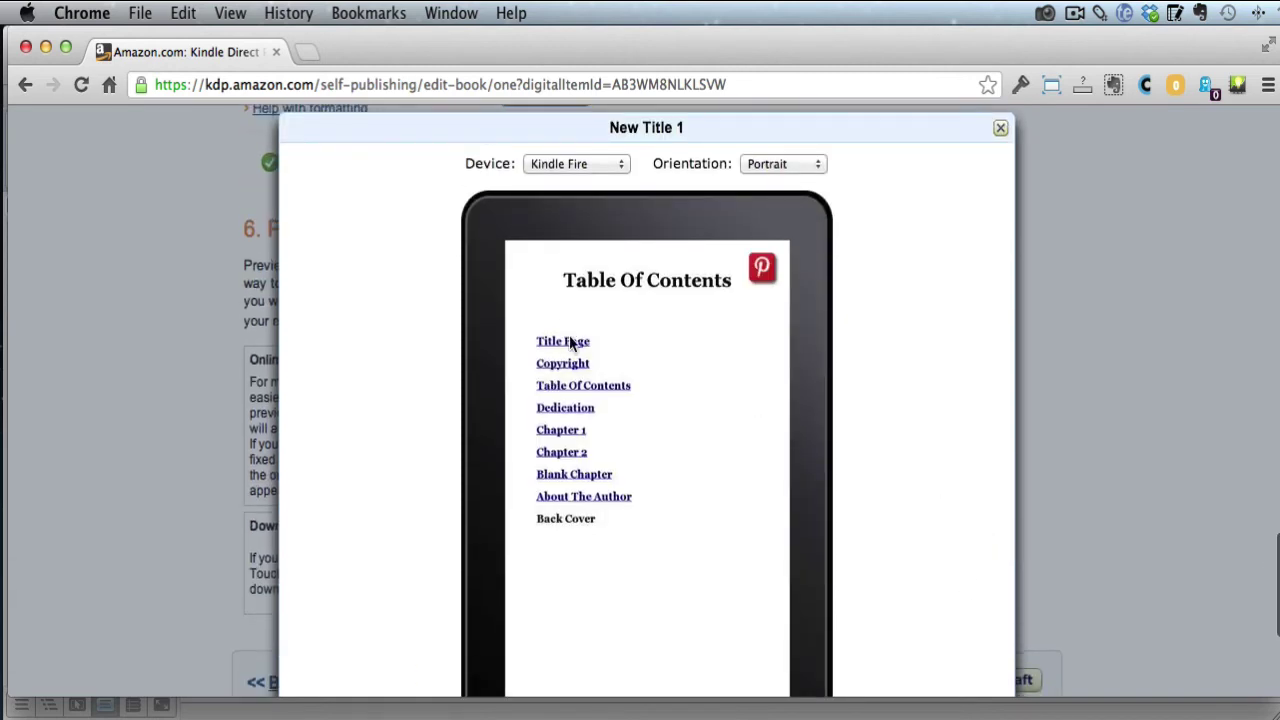
scroll(751, 423, down, 5)
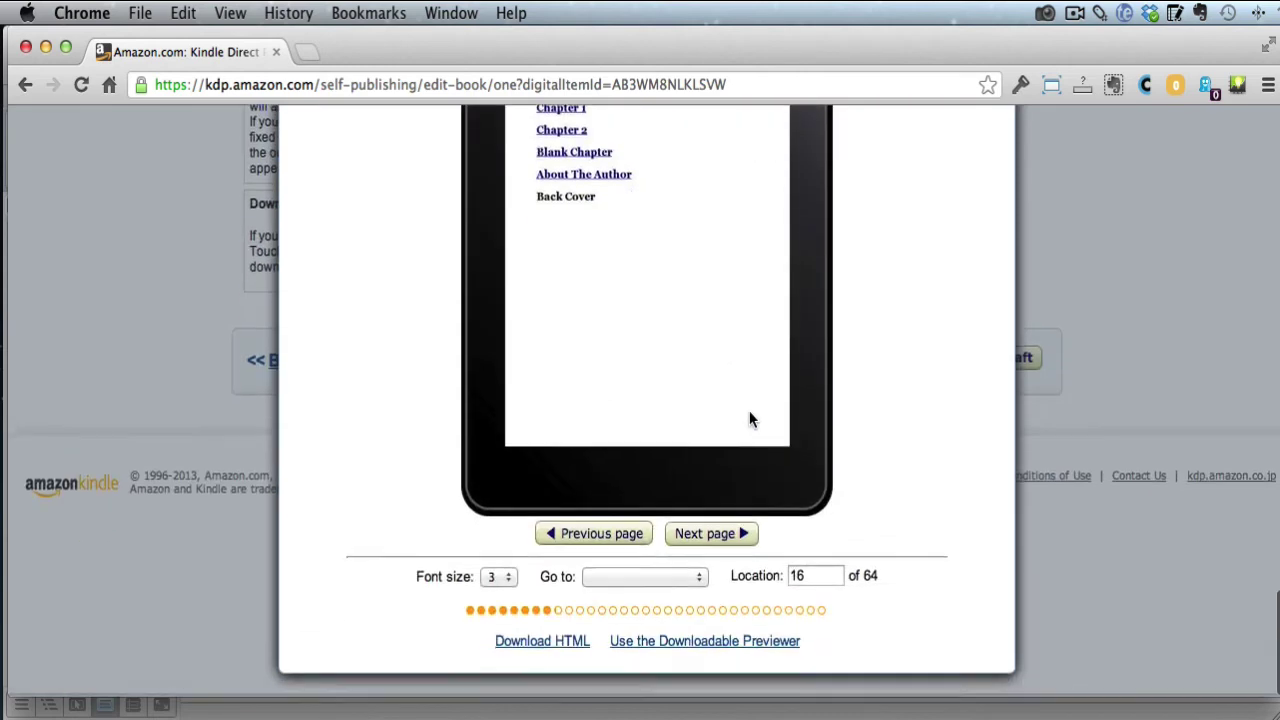
Advance the preview through Dedication to the Chapter 1 page with the number table
click(740, 452)
scroll(907, 442, up, 3)
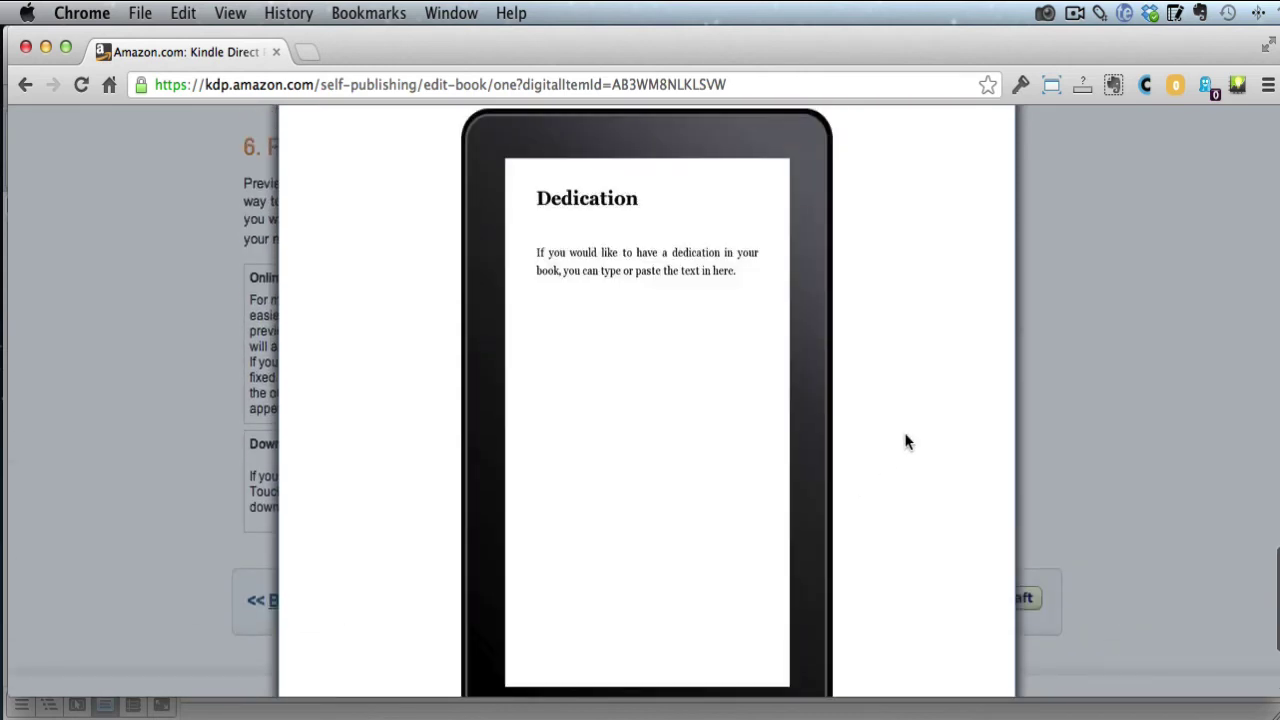
scroll(906, 440, down, 5)
click(712, 543)
scroll(872, 449, up, 3)
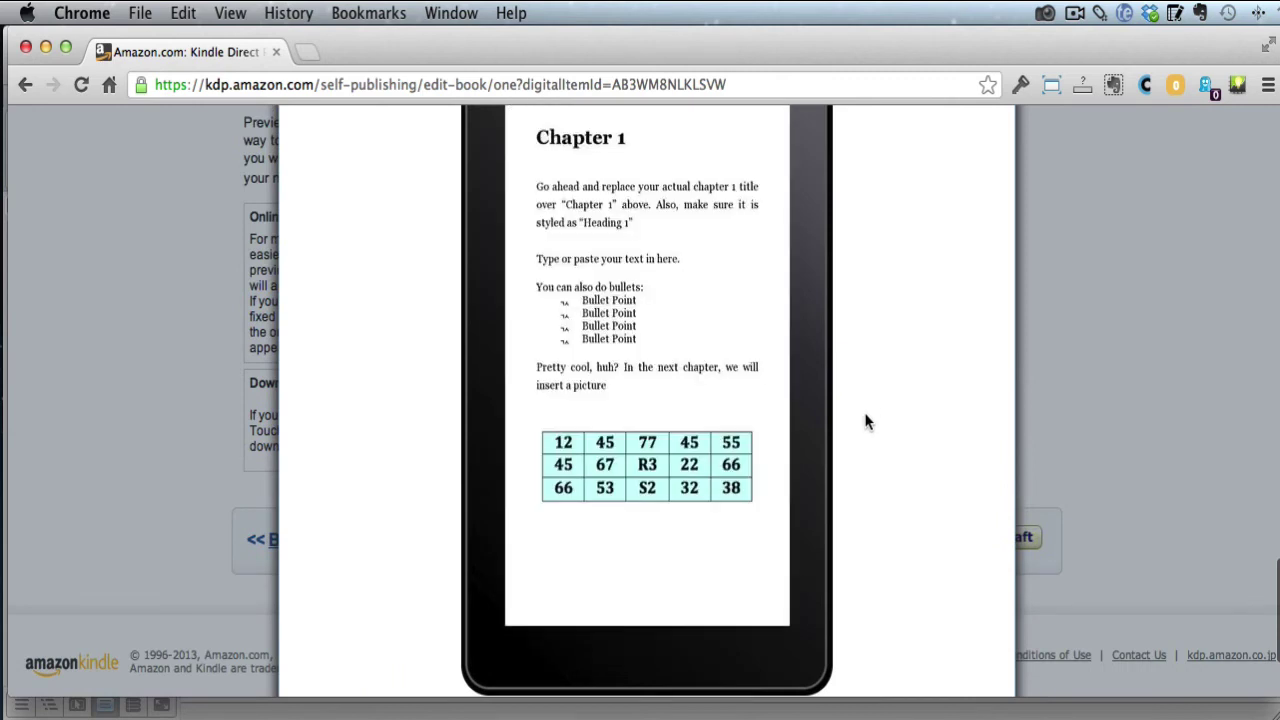
mouse_move(721, 254)
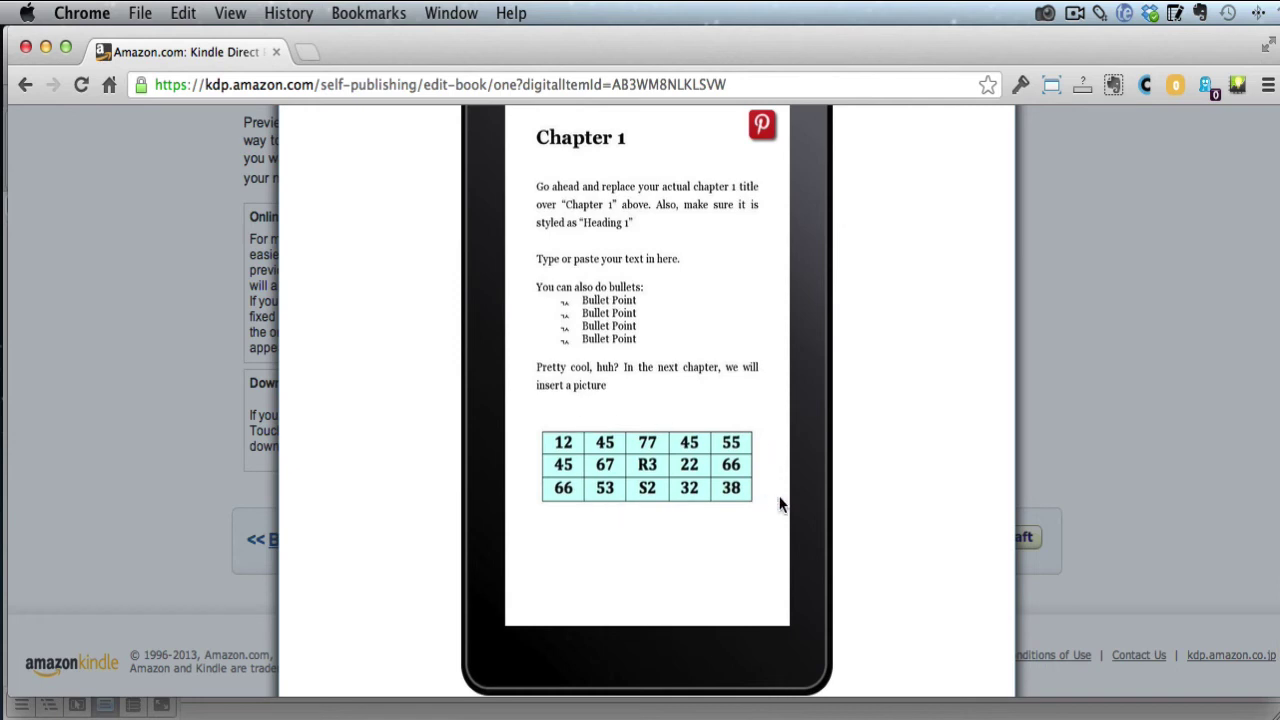
scroll(832, 449, up, 3)
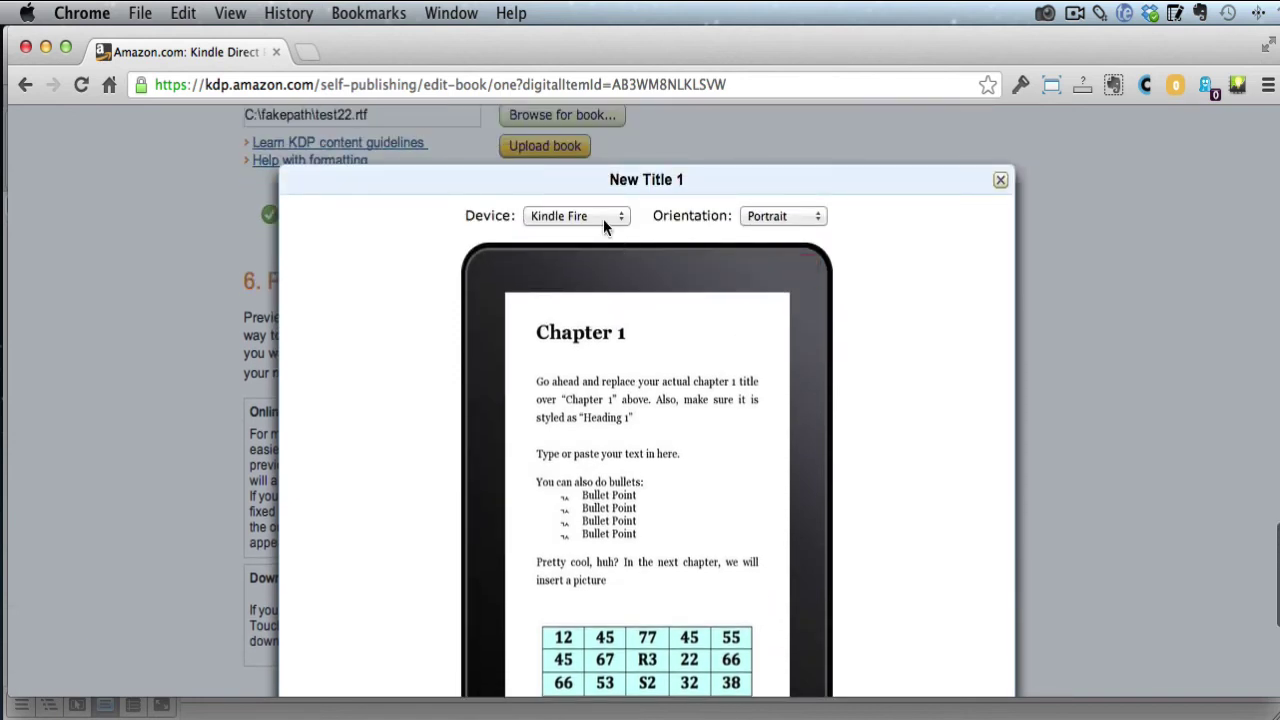
Switch the previewer device to Kindle and advance to Chapter 1
click(603, 227)
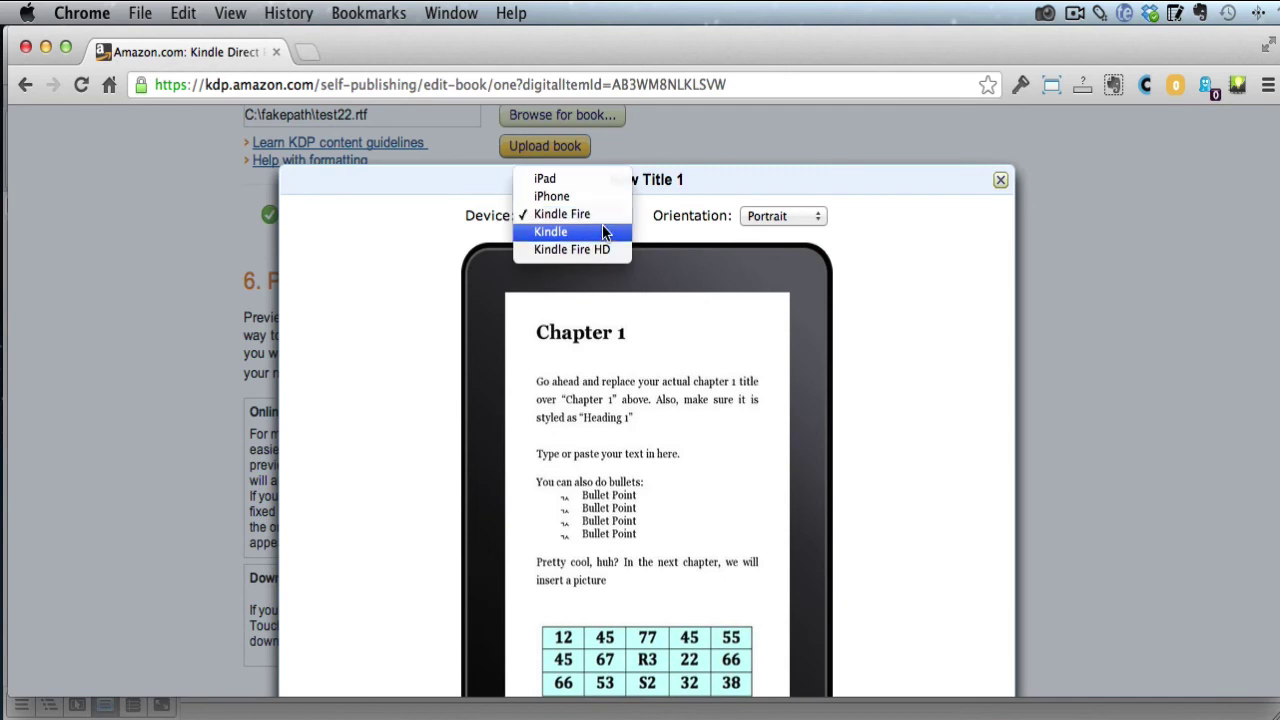
click(603, 232)
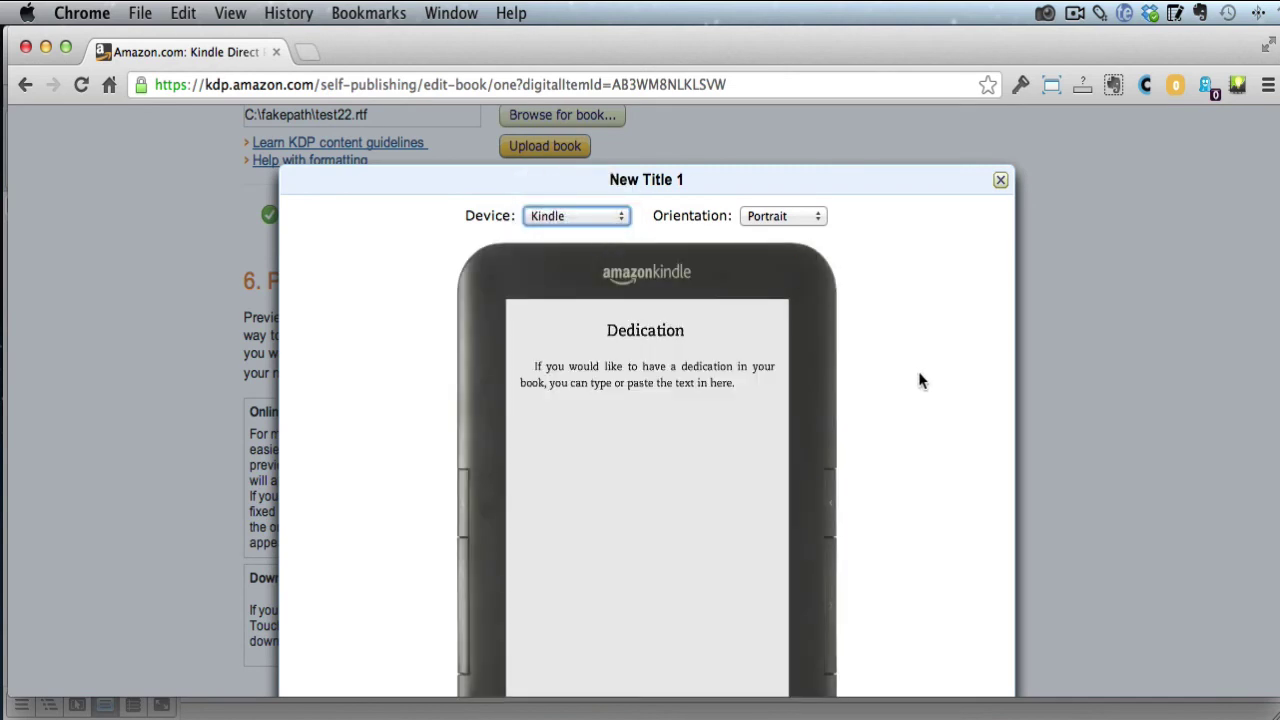
scroll(780, 600, down, 7)
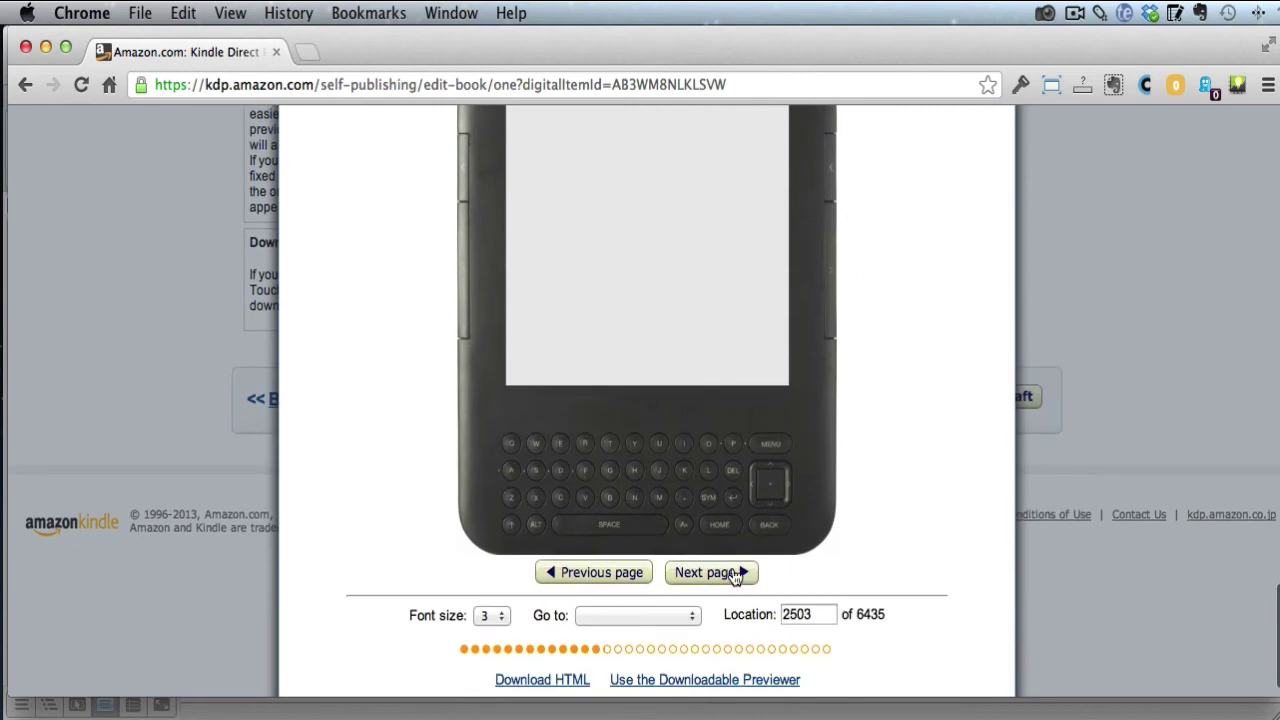
click(729, 572)
scroll(893, 545, up, 3)
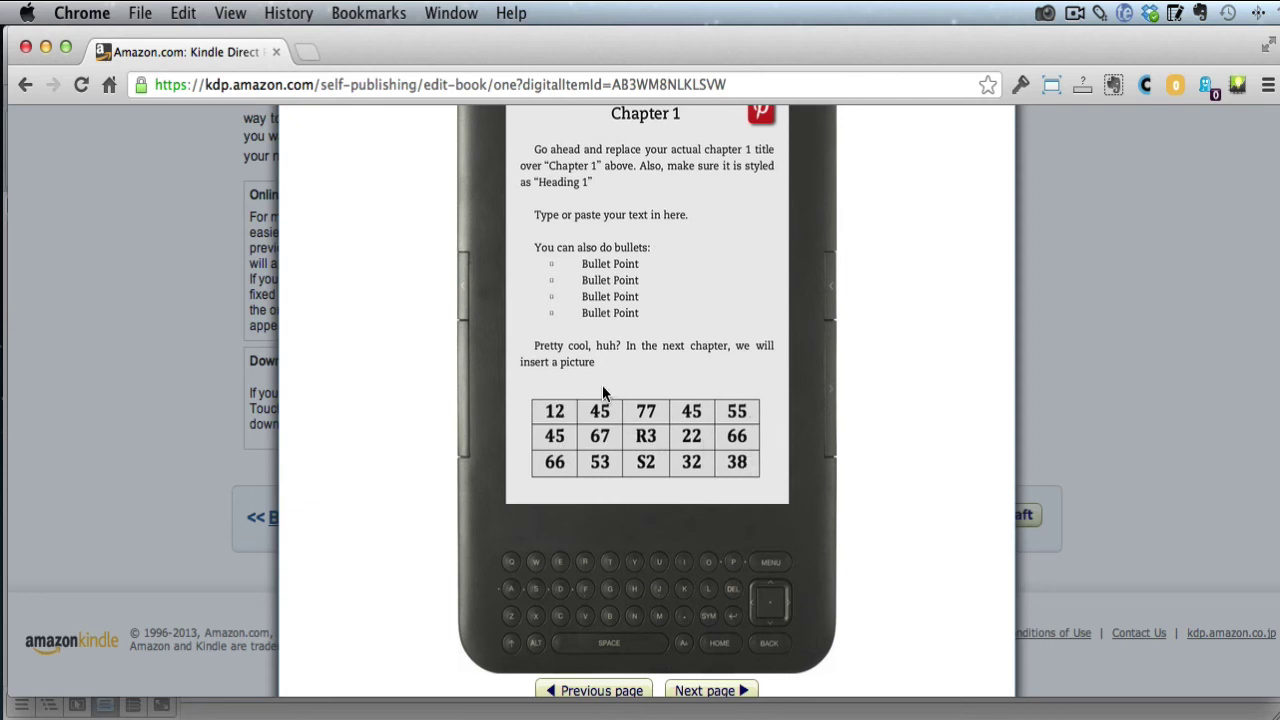
scroll(960, 417, up, 3)
Switch to Kindle Fire HD and page through Copyright, Table Of Contents and Dedication to Chapter 1
click(606, 252)
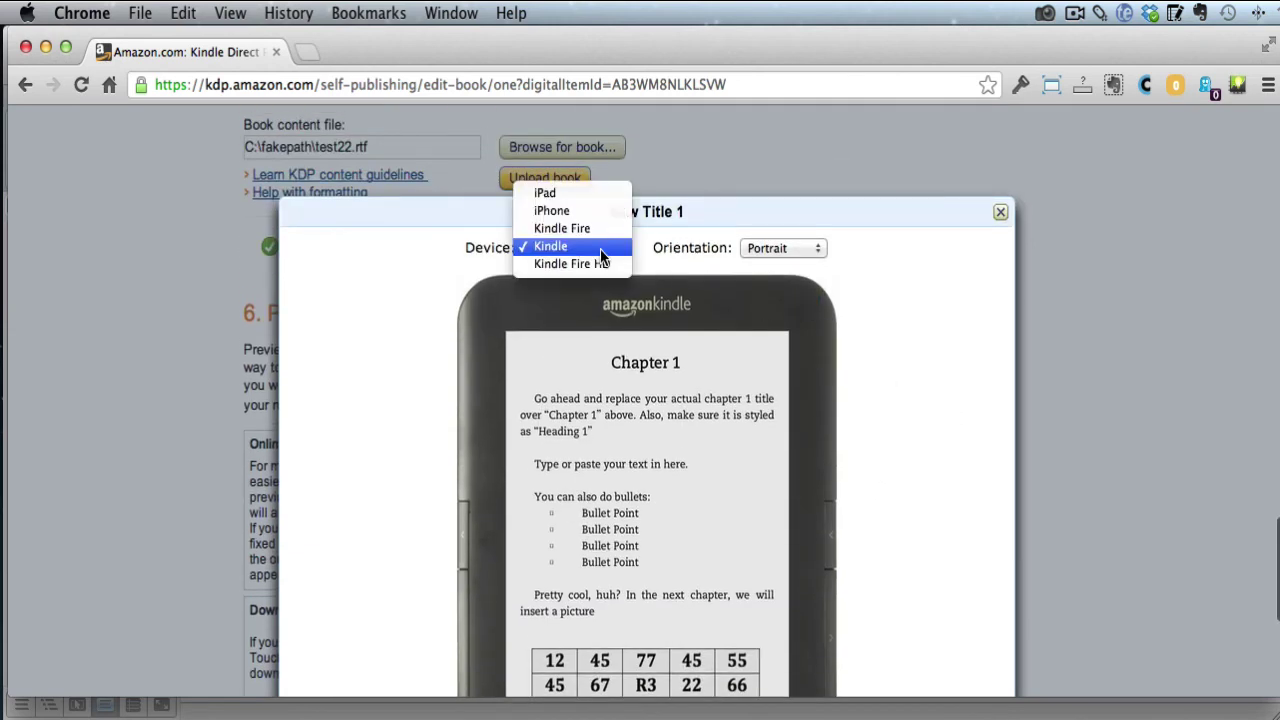
click(608, 265)
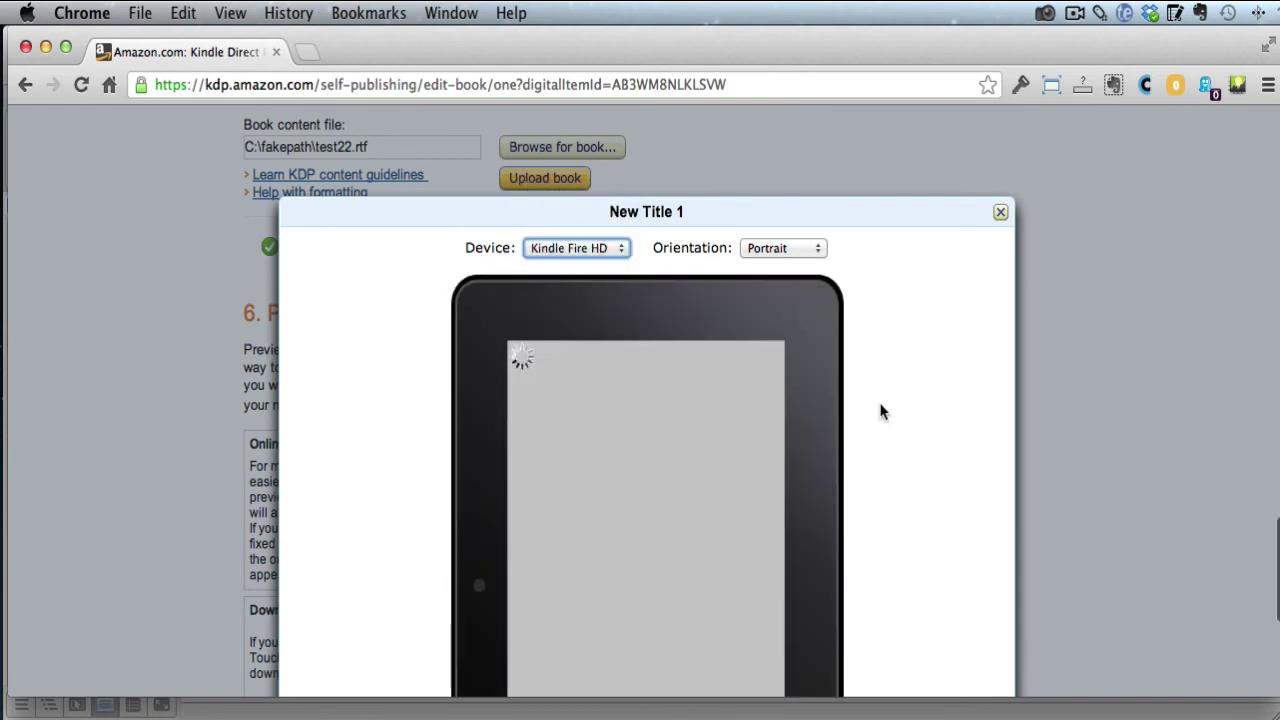
scroll(880, 409, down, 1)
scroll(880, 409, down, 3)
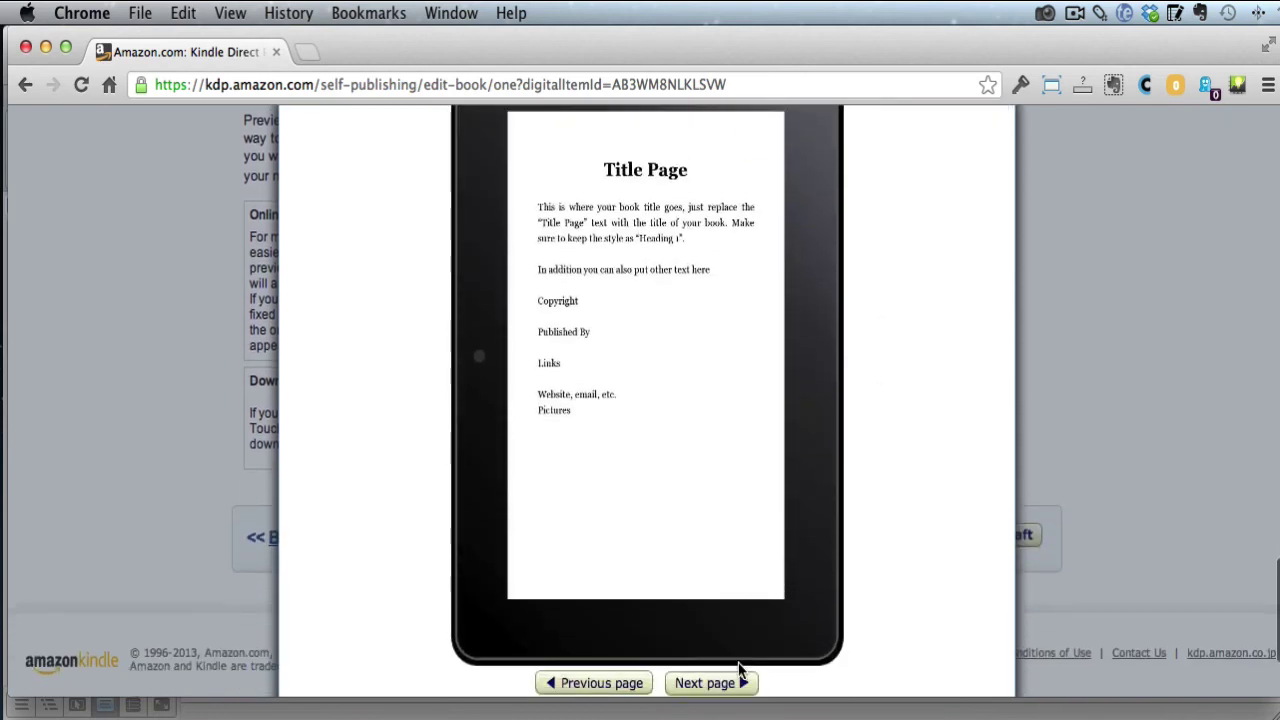
click(737, 682)
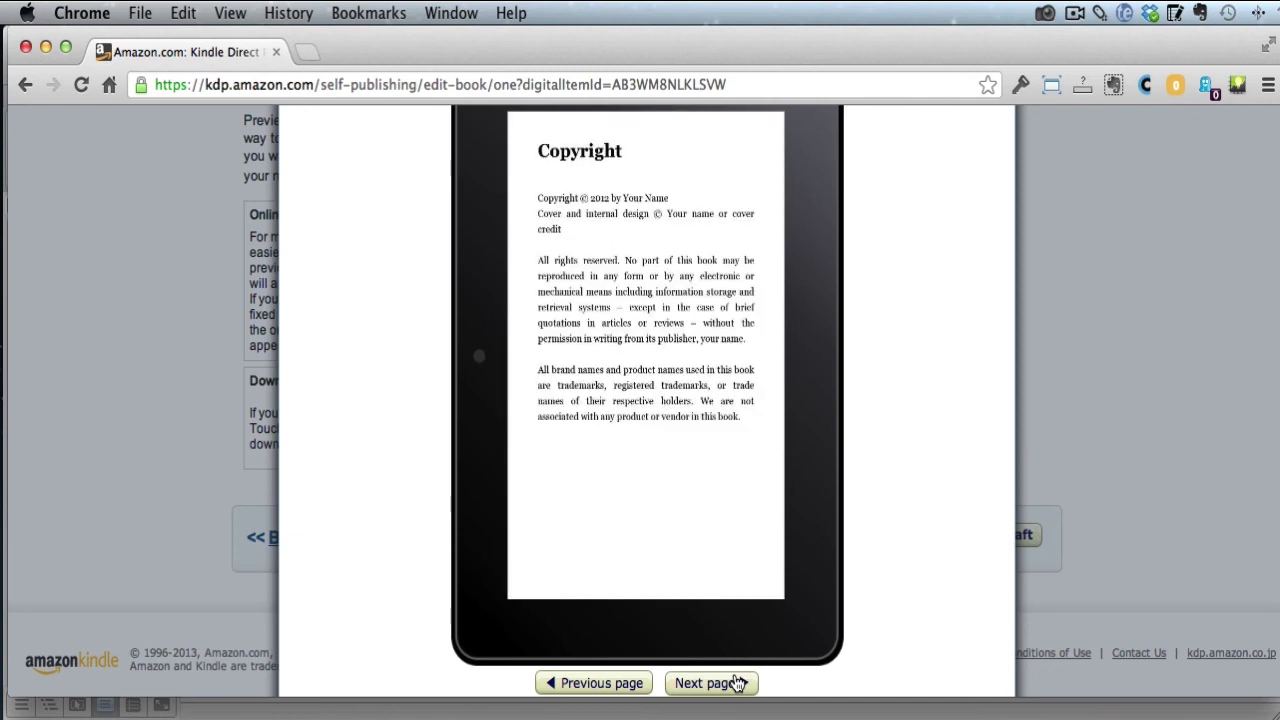
click(737, 682)
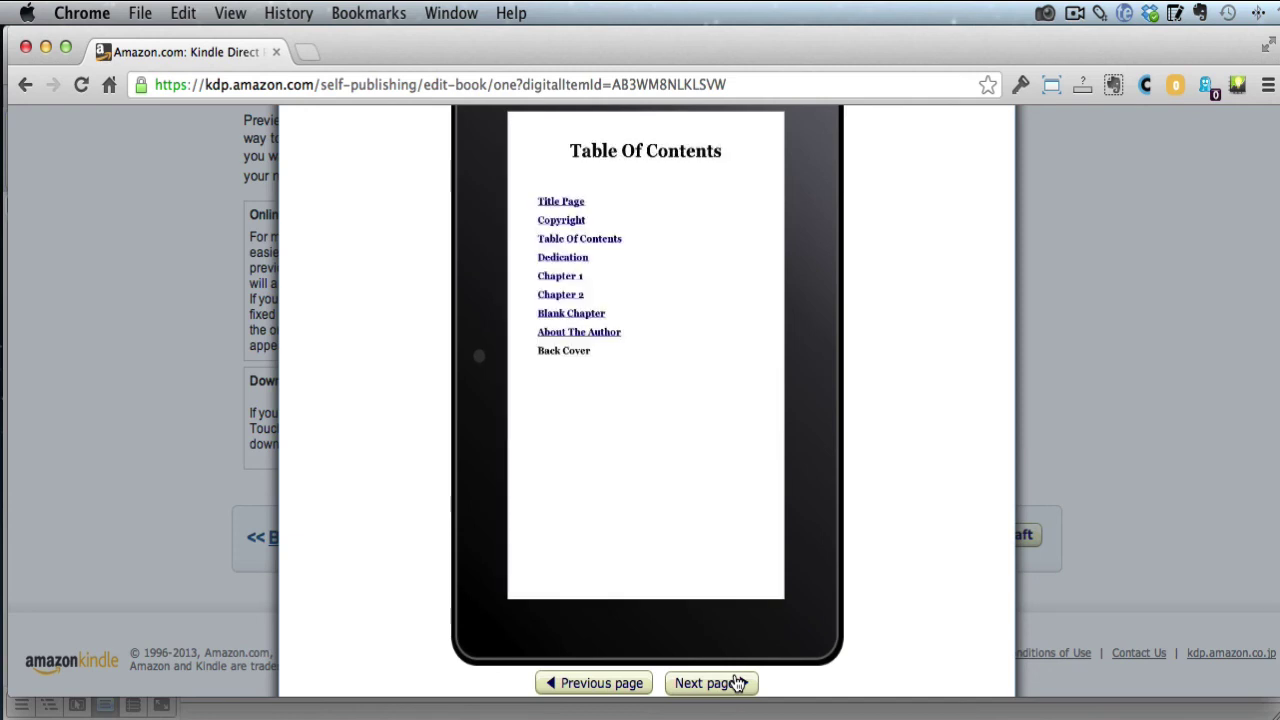
click(737, 682)
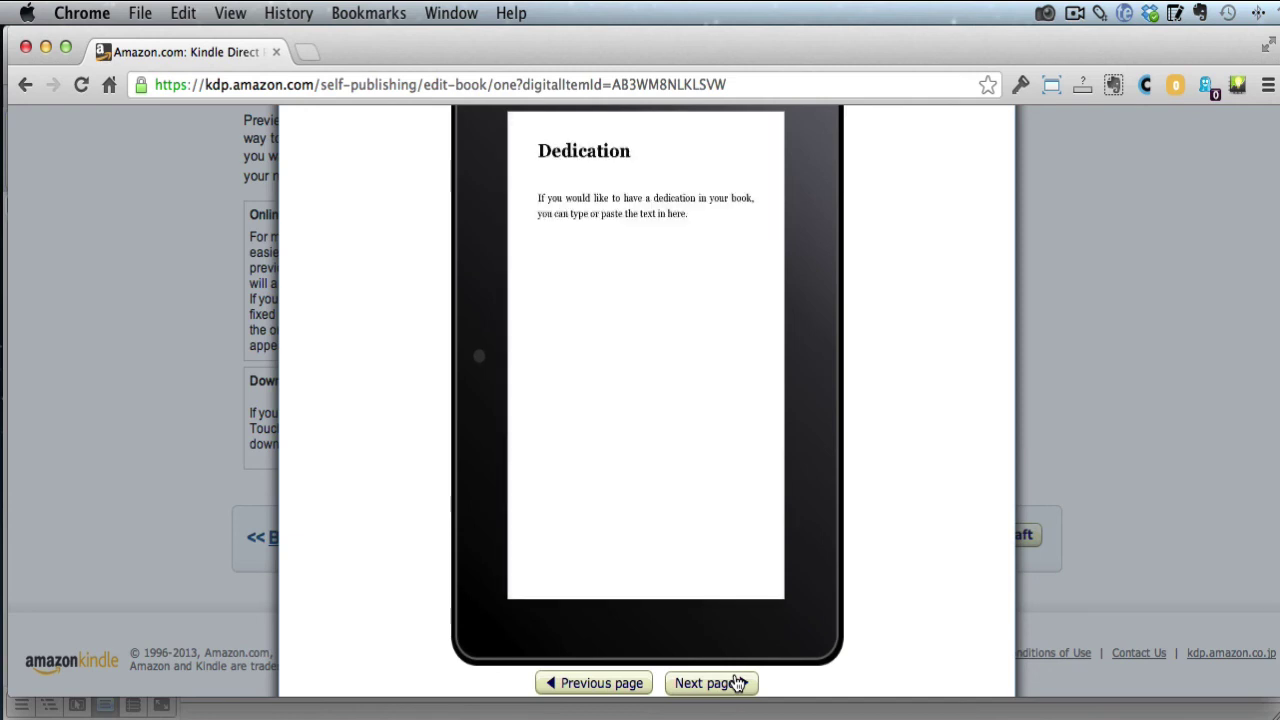
click(737, 682)
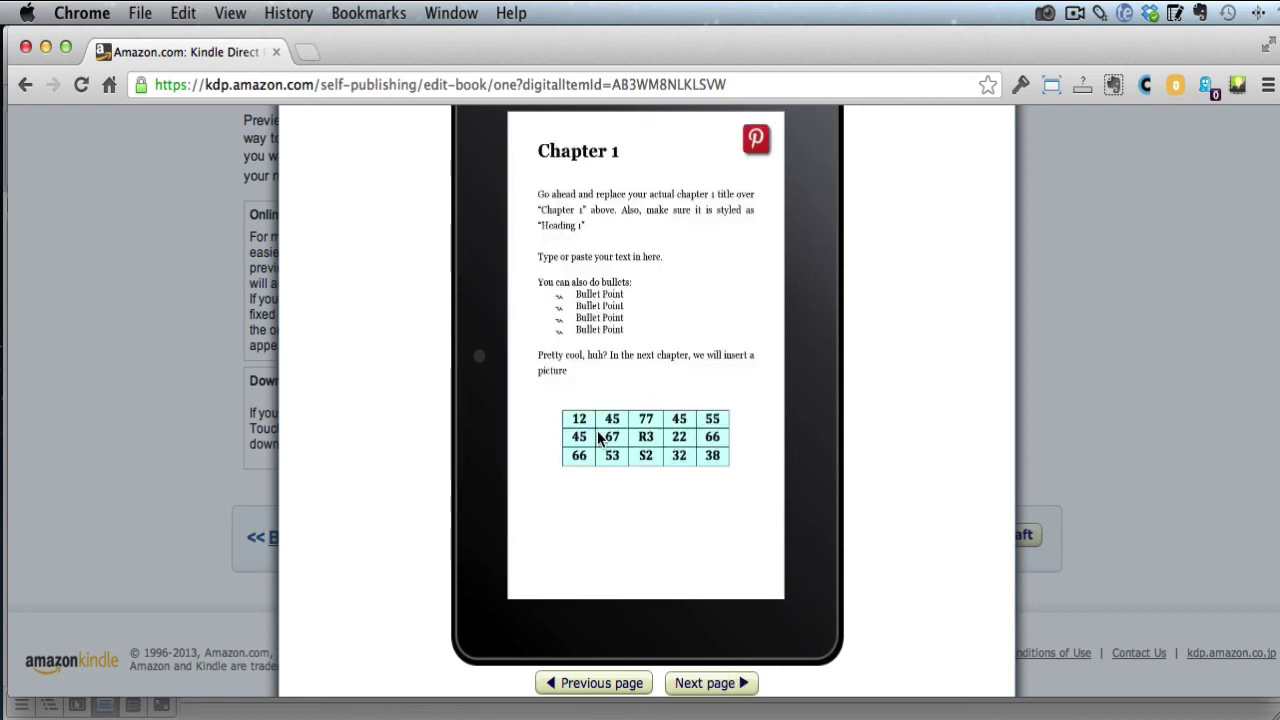
scroll(845, 468, up, 5)
Switch the previewer to iPad and page forward to the Chapter 1 number table at location 27
click(622, 523)
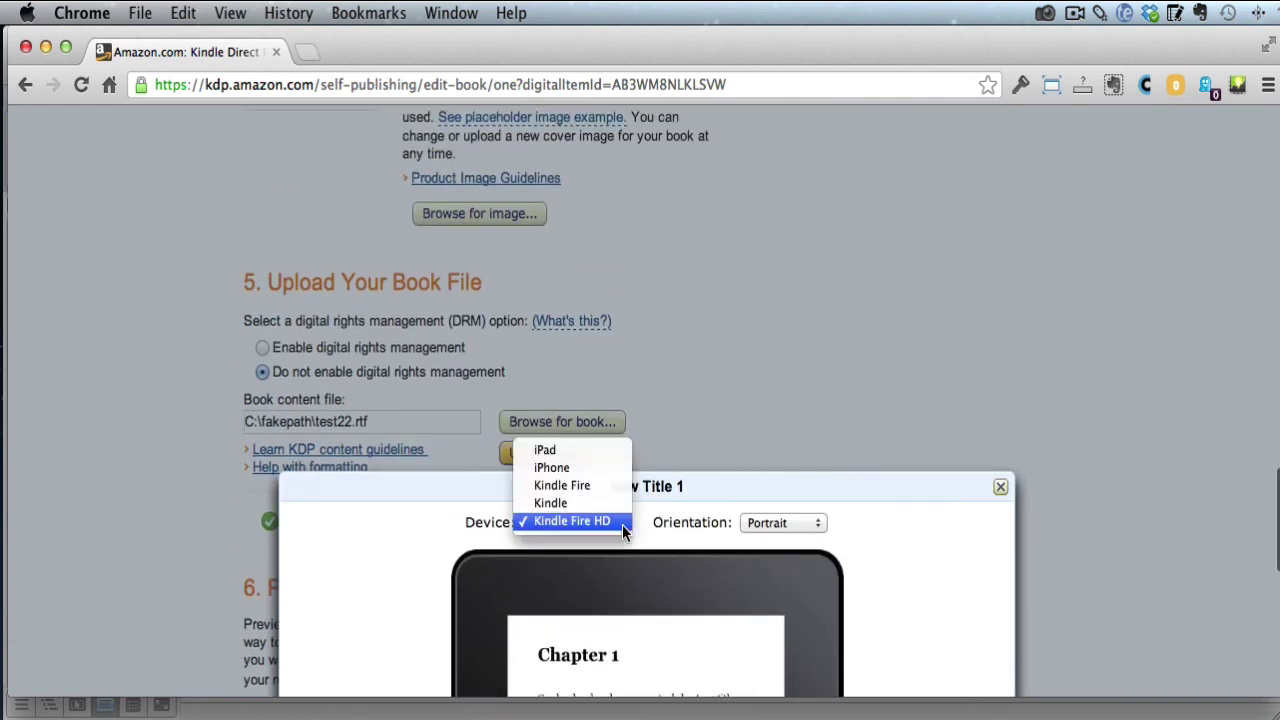
click(604, 453)
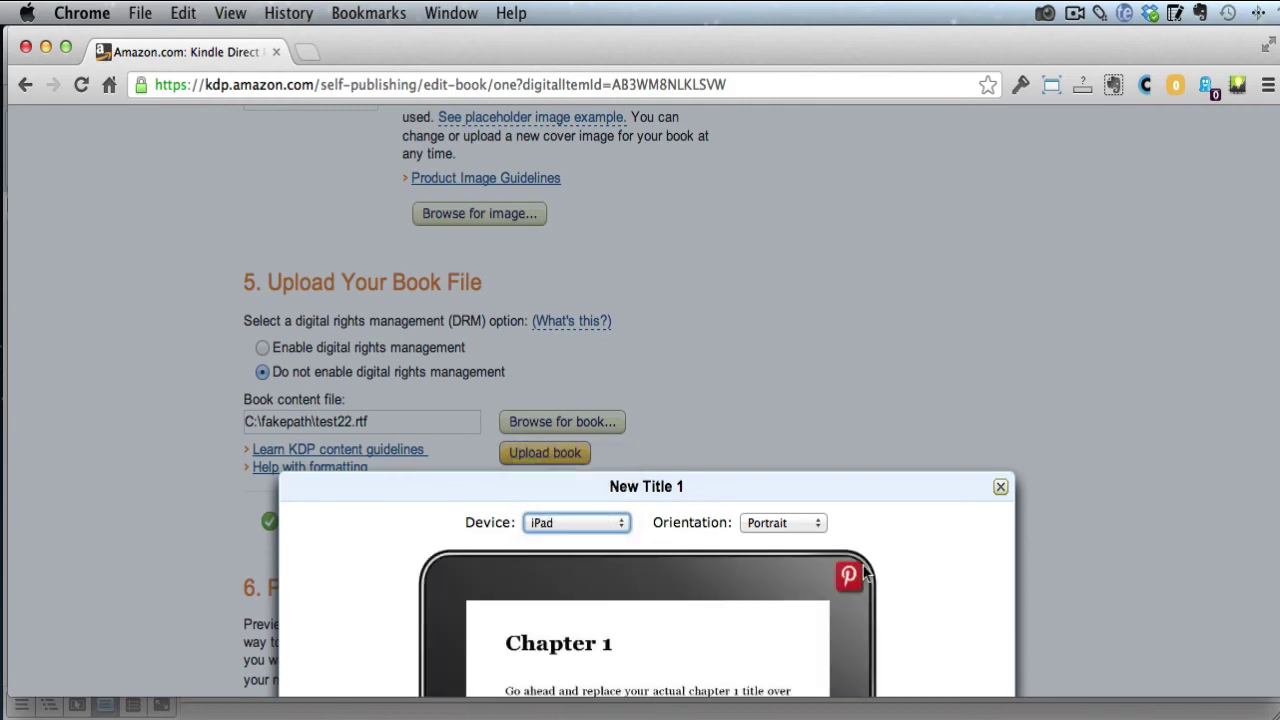
scroll(894, 580, down, 8)
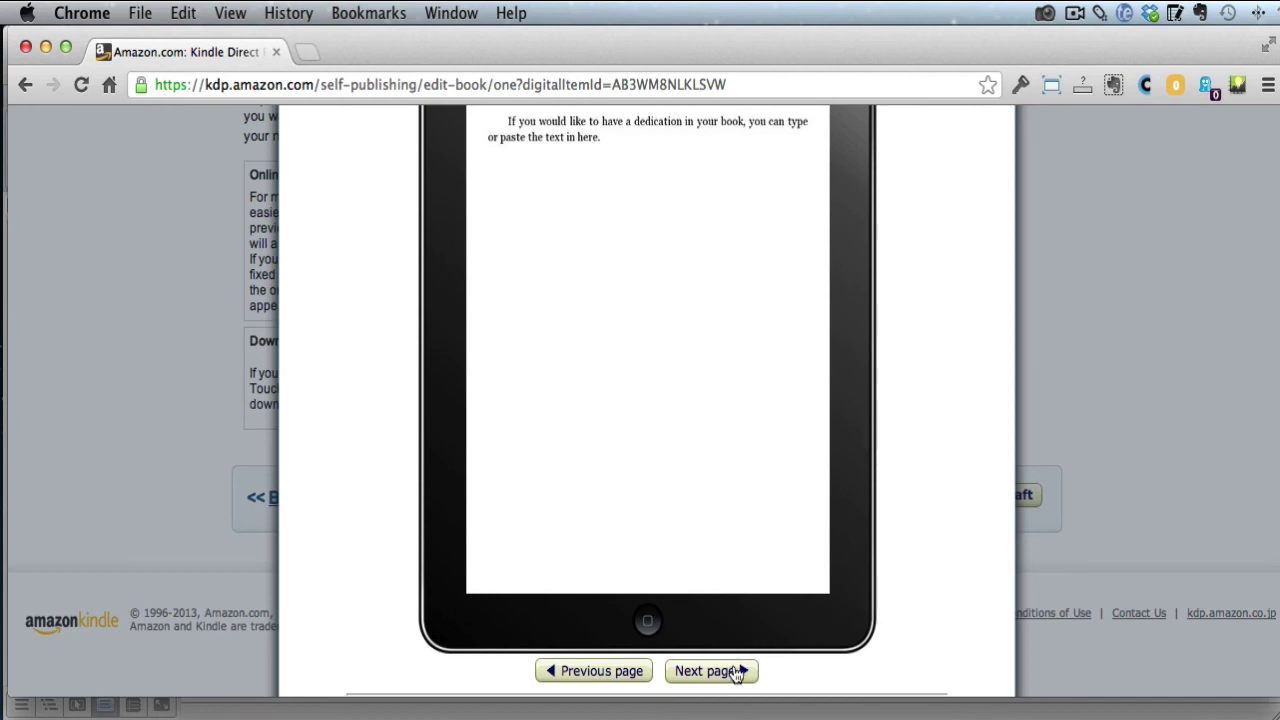
click(740, 670)
scroll(740, 640, down, 2)
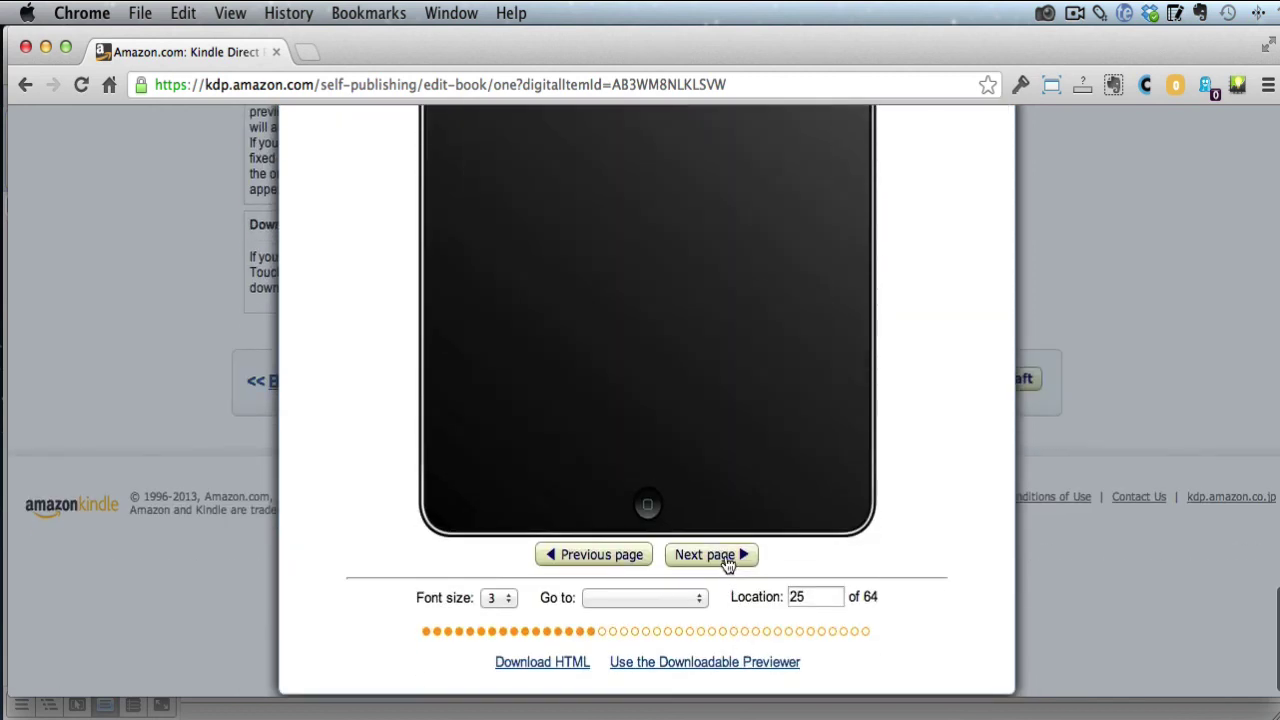
click(727, 562)
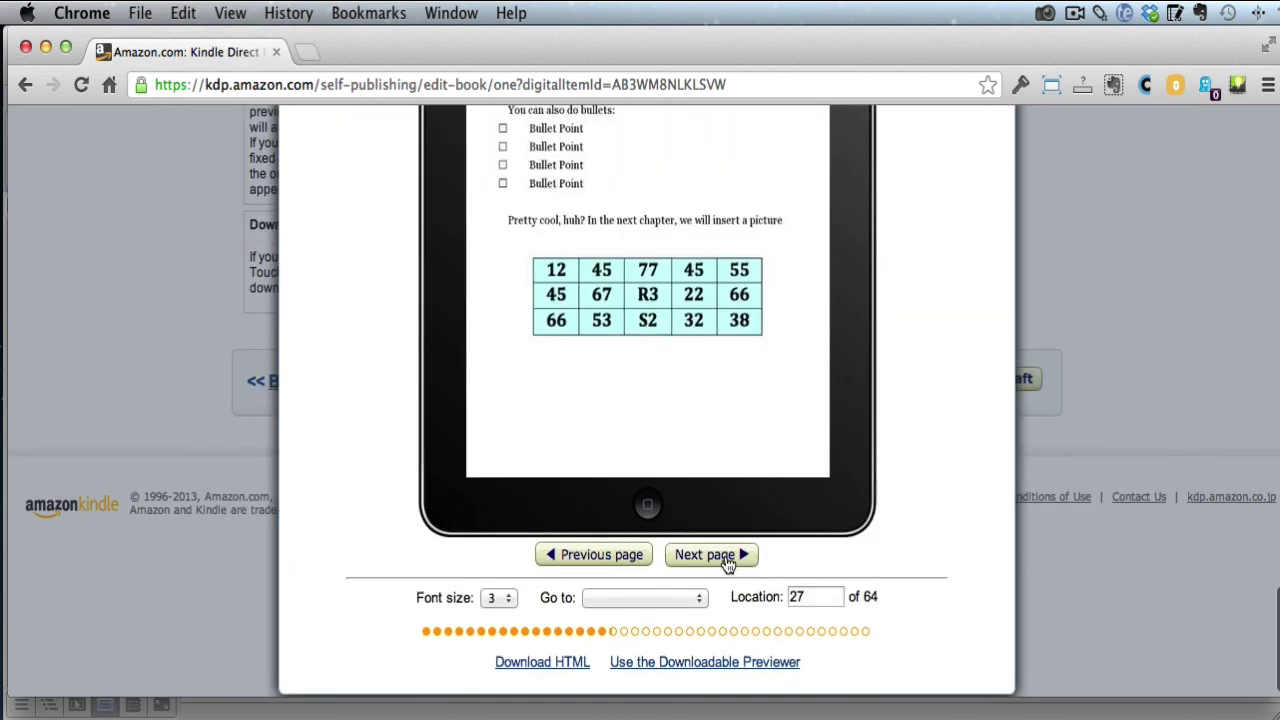
scroll(890, 555, up, 2)
scroll(894, 545, up, 2)
scroll(894, 543, down, 4)
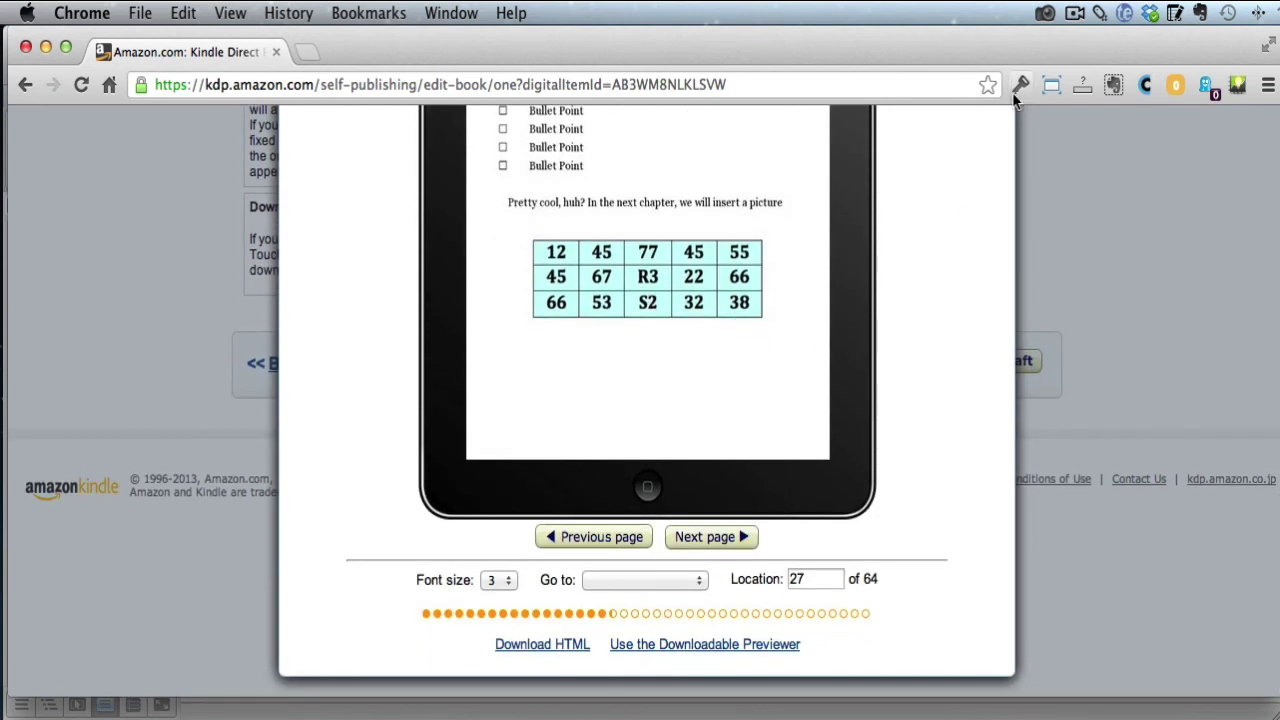
Switch from Chrome back to Word with Cmd+Tab and reactivate the test22.rtf window
key(super+Tab)
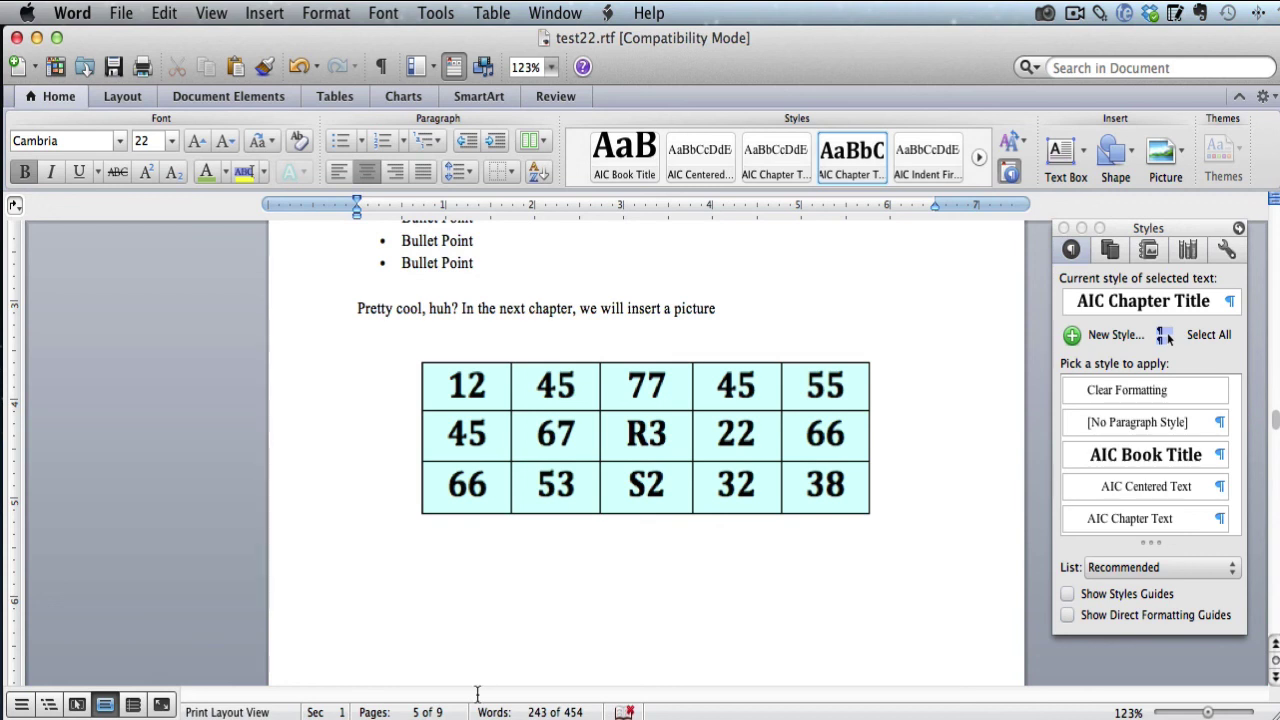
key(super+Tab)
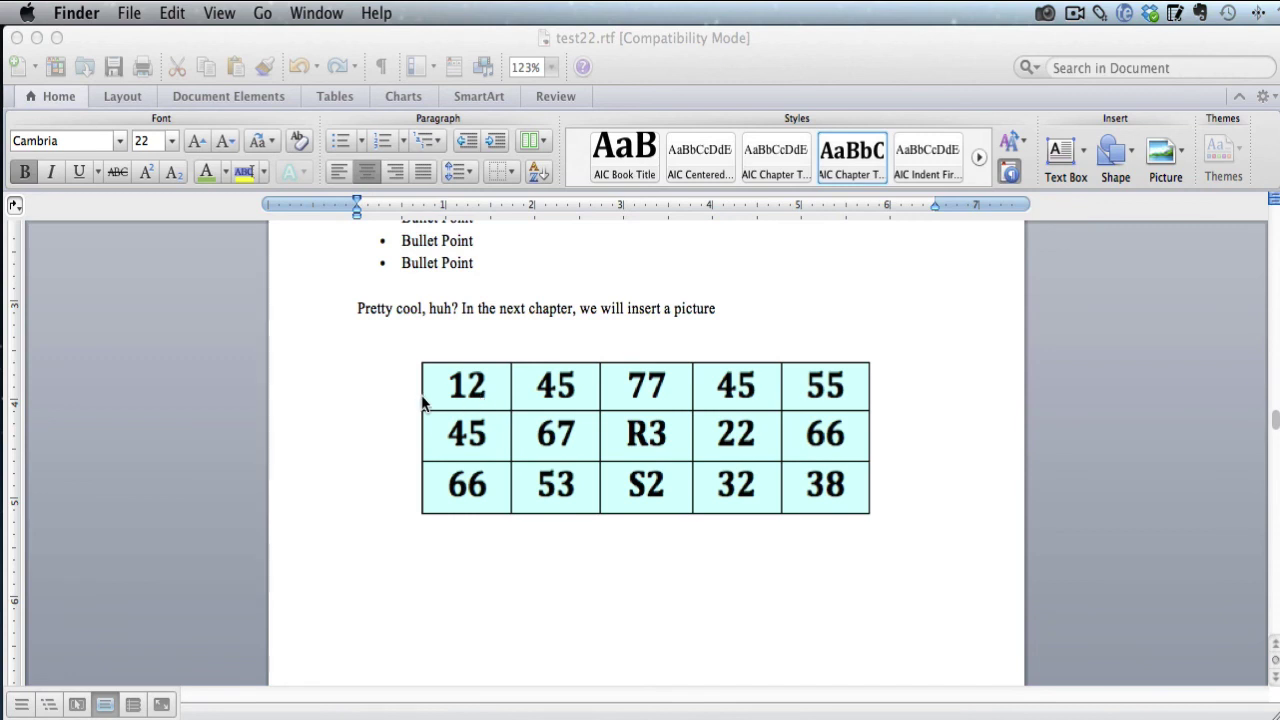
click(395, 398)
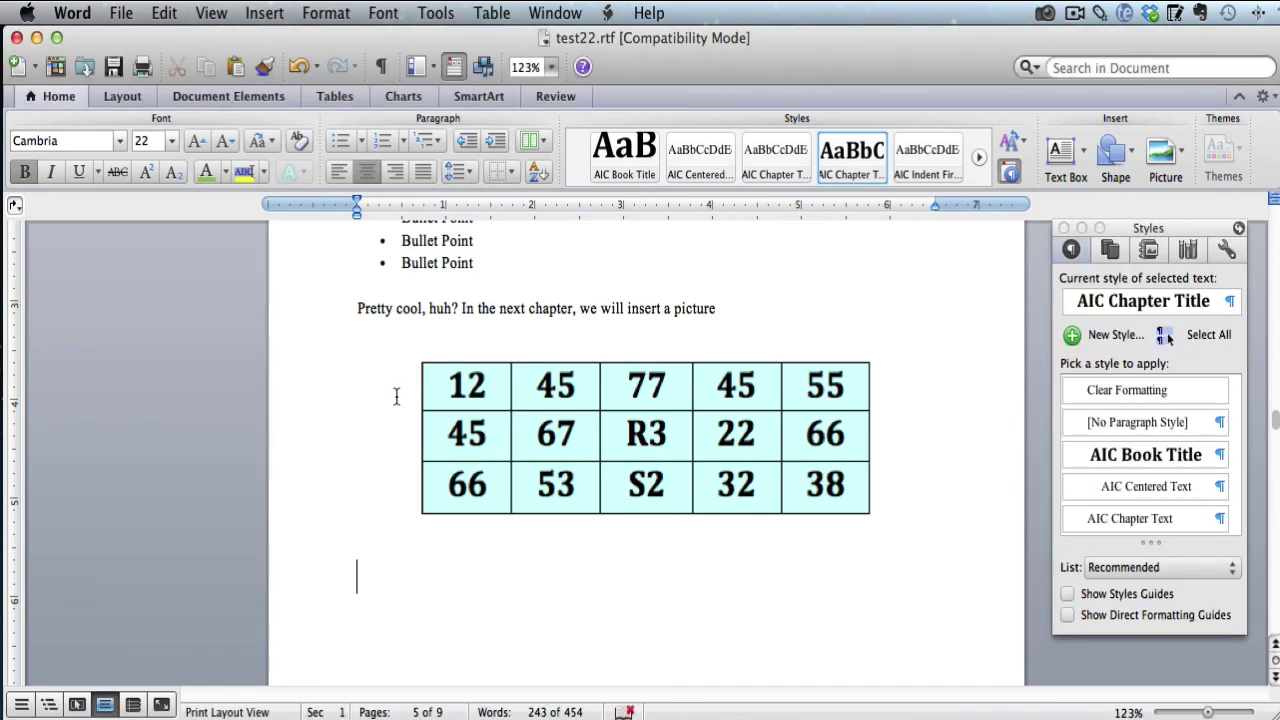